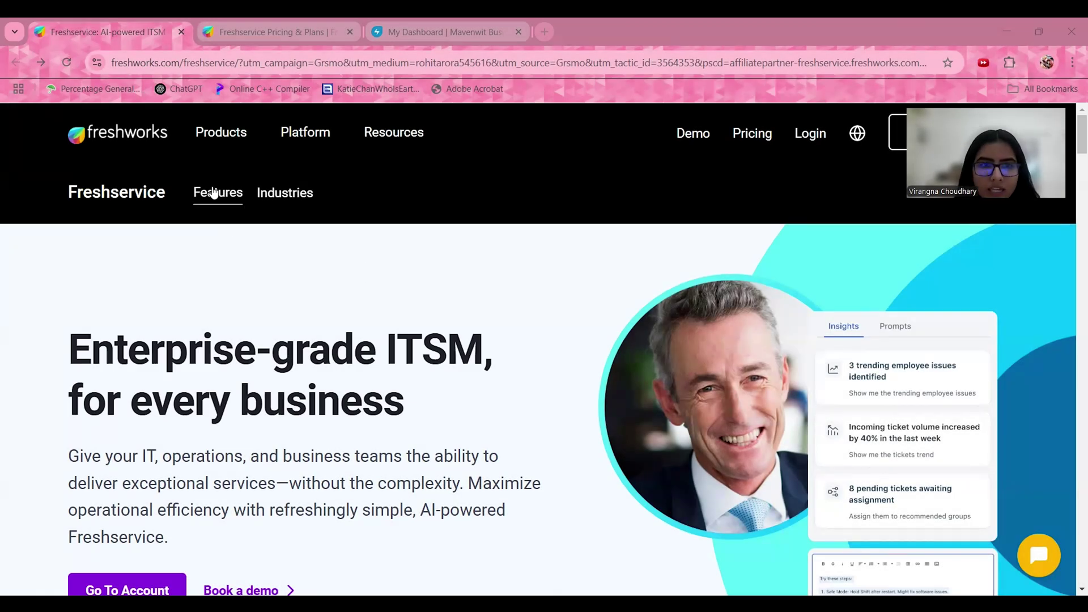
Open the Freshservice Features page and skim the first IT Service Management cards.
click(215, 192)
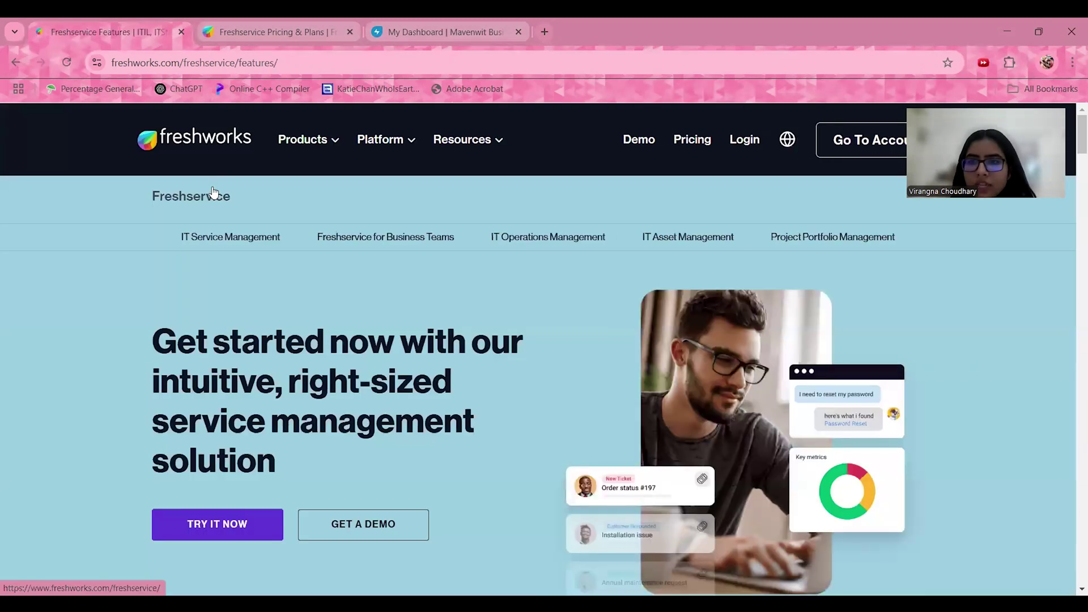
scroll(166, 315, down, 2)
scroll(167, 315, down, 3)
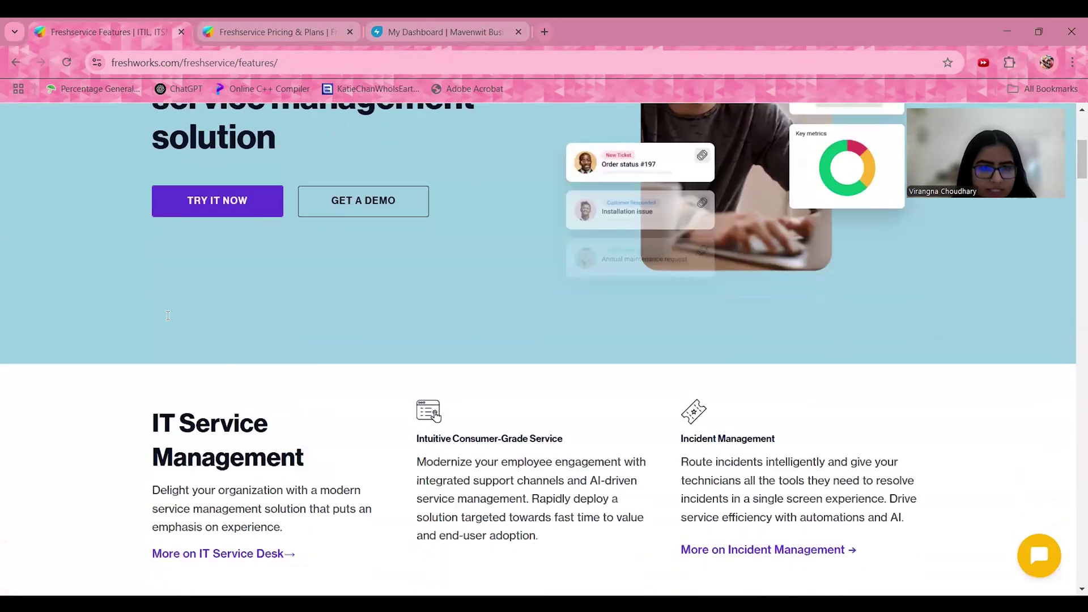
scroll(167, 315, down, 2)
scroll(167, 319, down, 2)
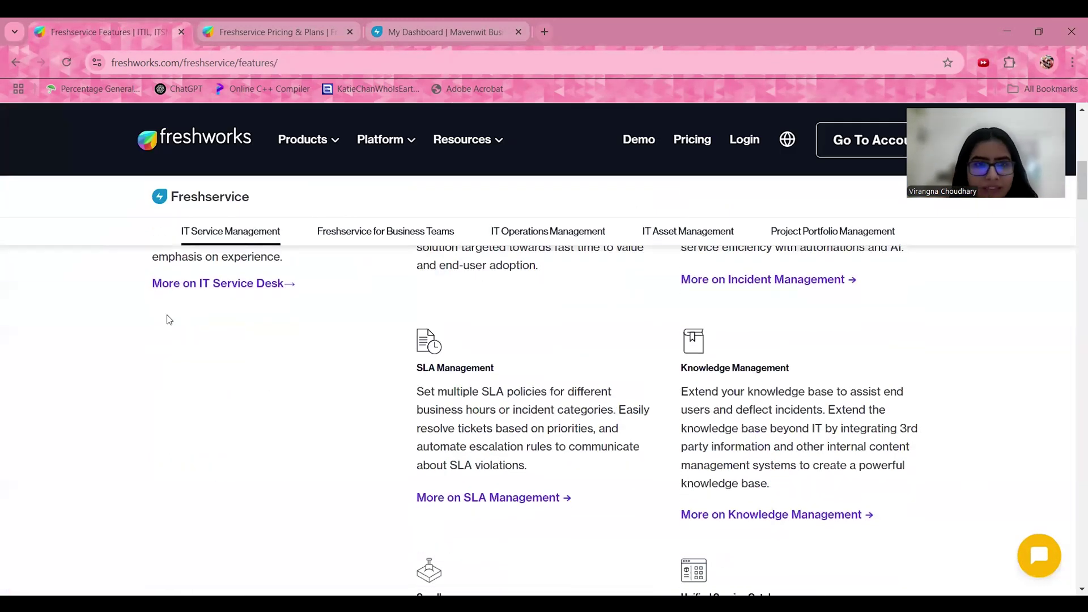
scroll(116, 349, up, 1)
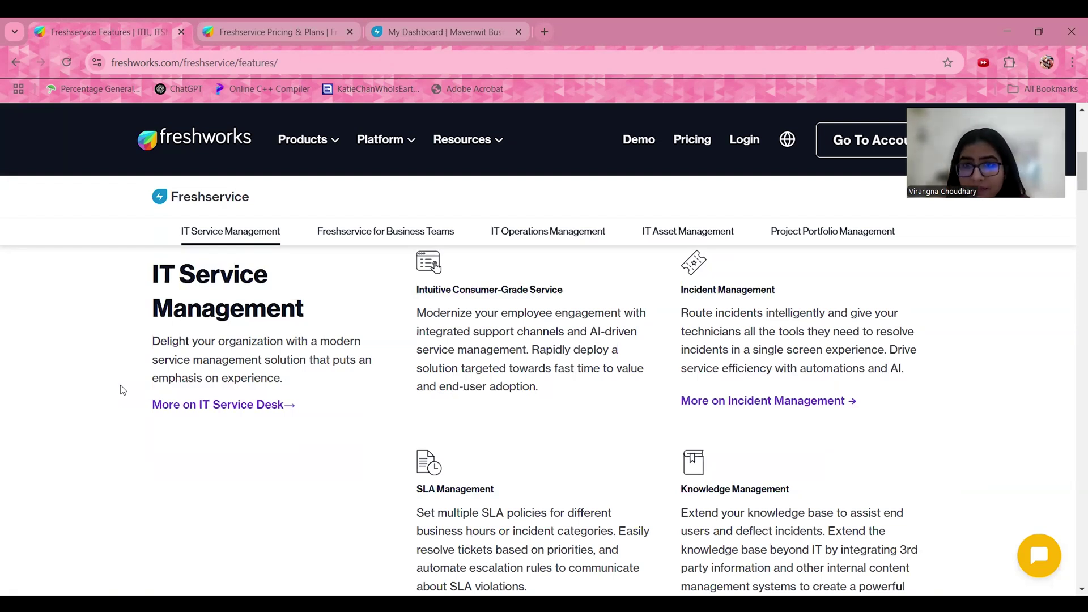
Scroll through the remaining IT Service Management features down to Freshservice for Business Teams.
scroll(121, 390, down, 1)
scroll(122, 390, down, 1)
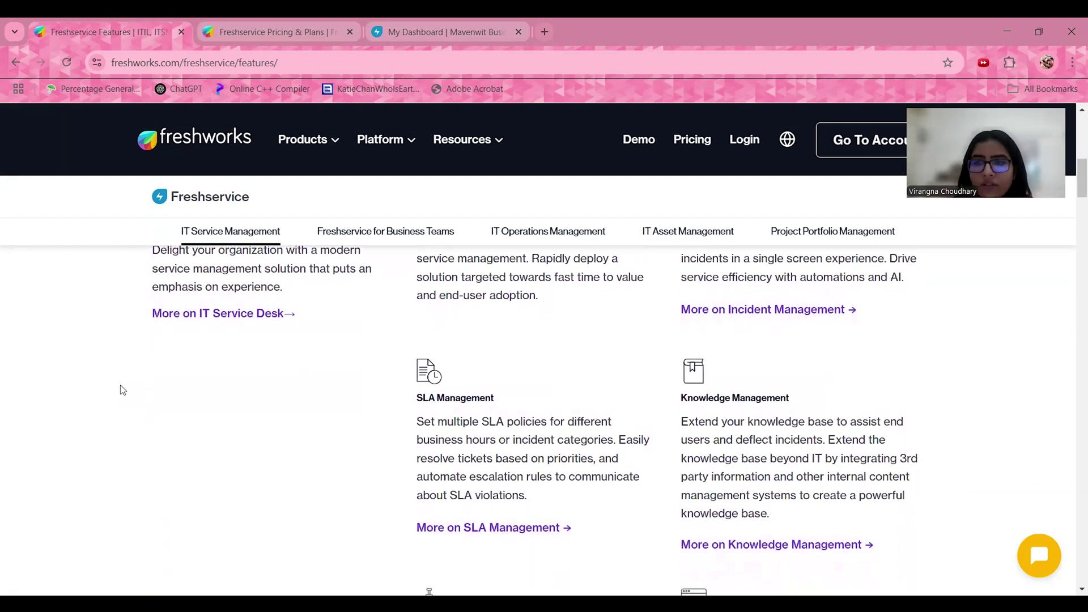
scroll(121, 390, down, 1)
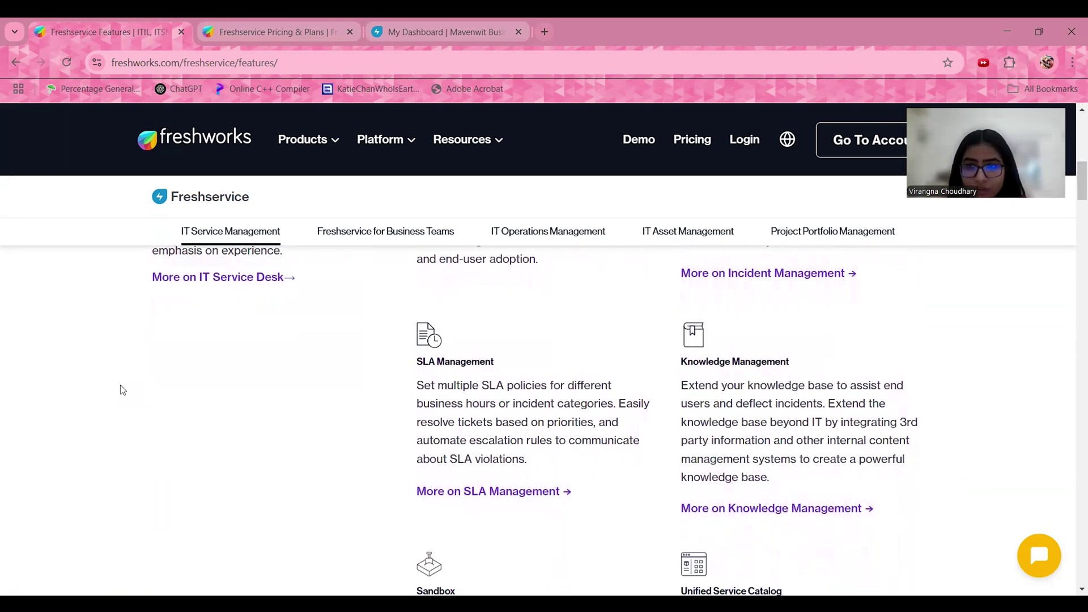
scroll(121, 390, down, 1)
scroll(121, 390, down, 1)
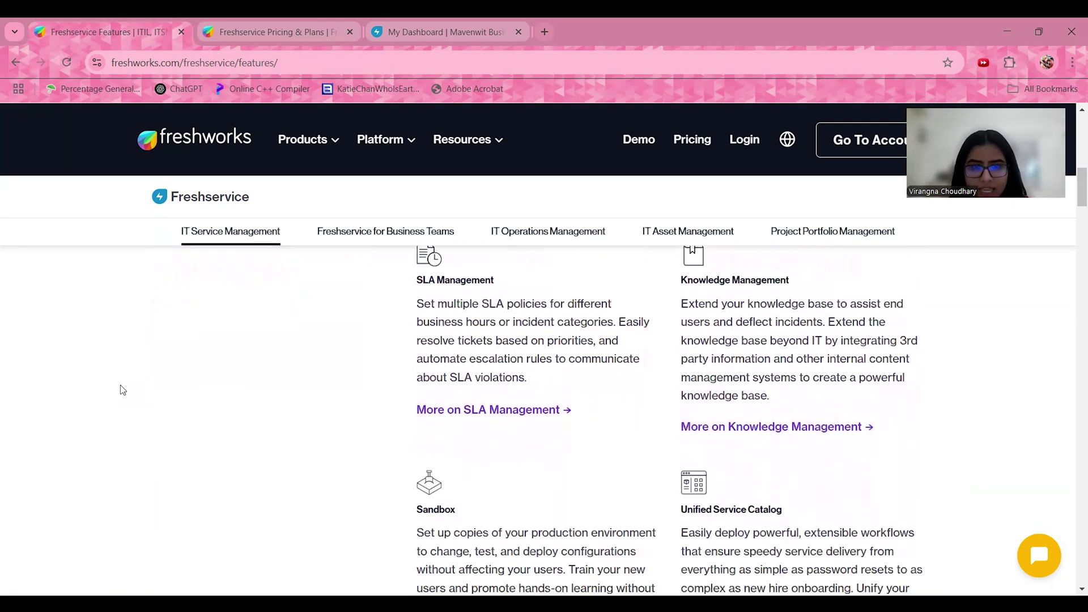
scroll(122, 390, down, 1)
scroll(121, 390, down, 2)
scroll(121, 390, down, 1)
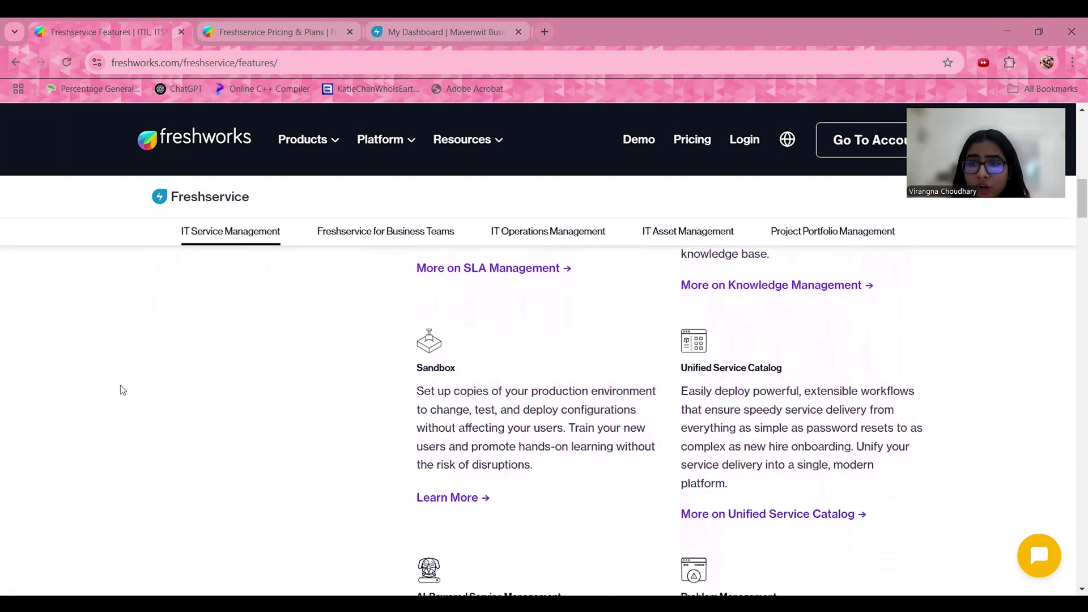
scroll(121, 390, down, 1)
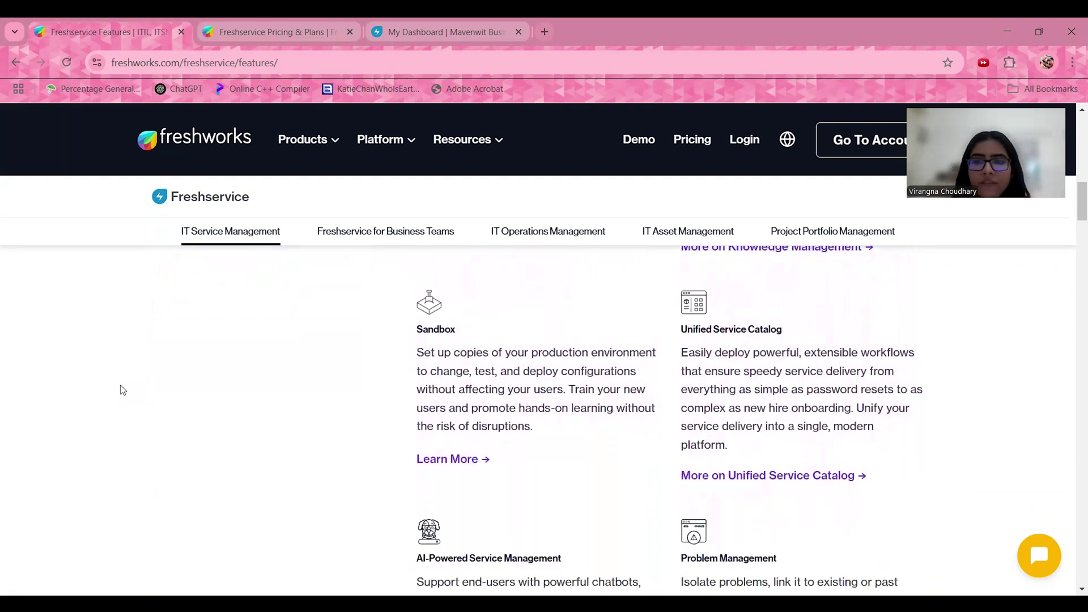
scroll(122, 390, down, 1)
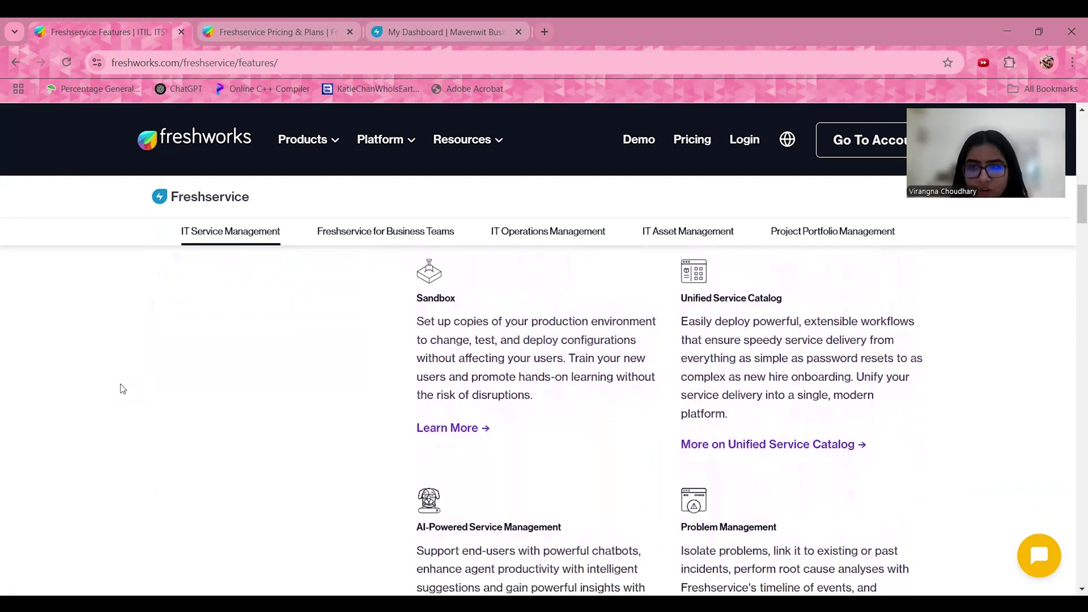
scroll(121, 390, down, 1)
scroll(121, 390, down, 1)
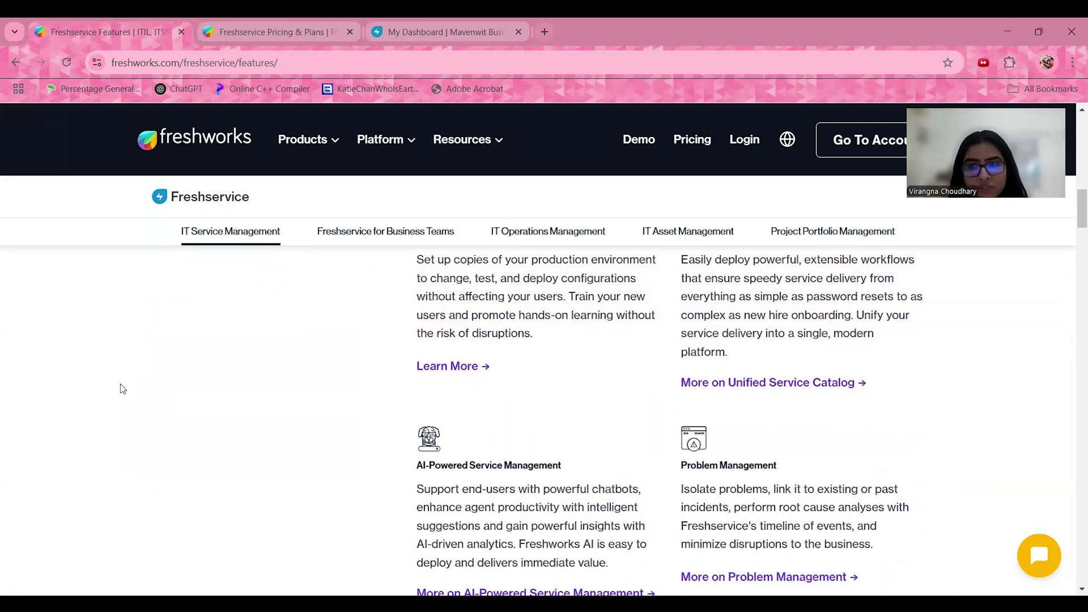
scroll(121, 390, down, 1)
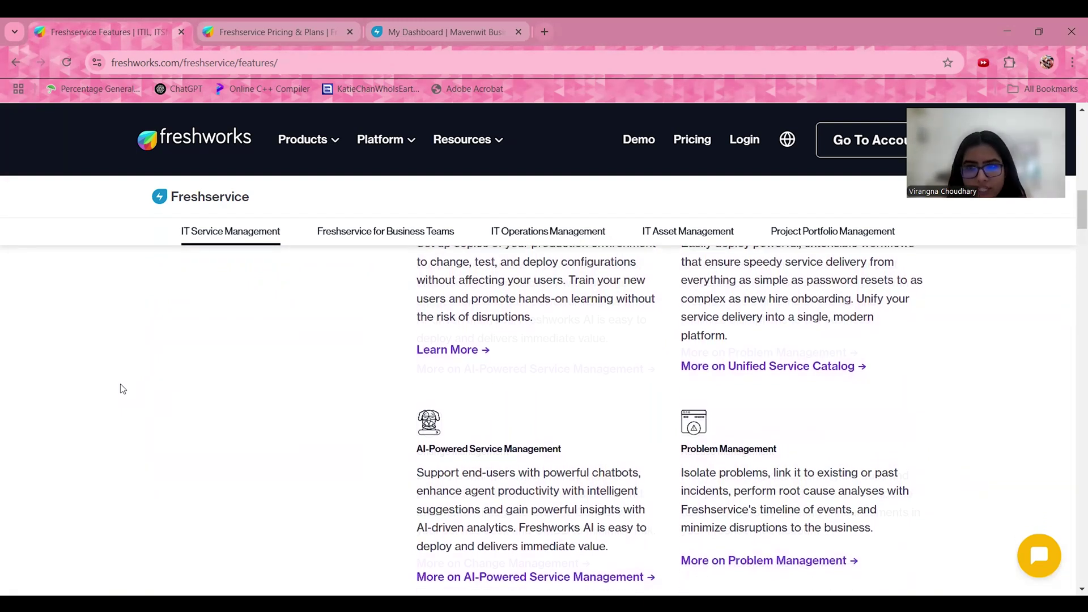
scroll(123, 390, down, 2)
scroll(123, 390, down, 2)
Scroll past Workspaces, Knowledge base, Employee onboarding and Project management to IT Operations Management.
scroll(123, 390, down, 2)
scroll(122, 390, down, 2)
scroll(122, 389, down, 2)
scroll(123, 390, down, 1)
scroll(123, 390, down, 1)
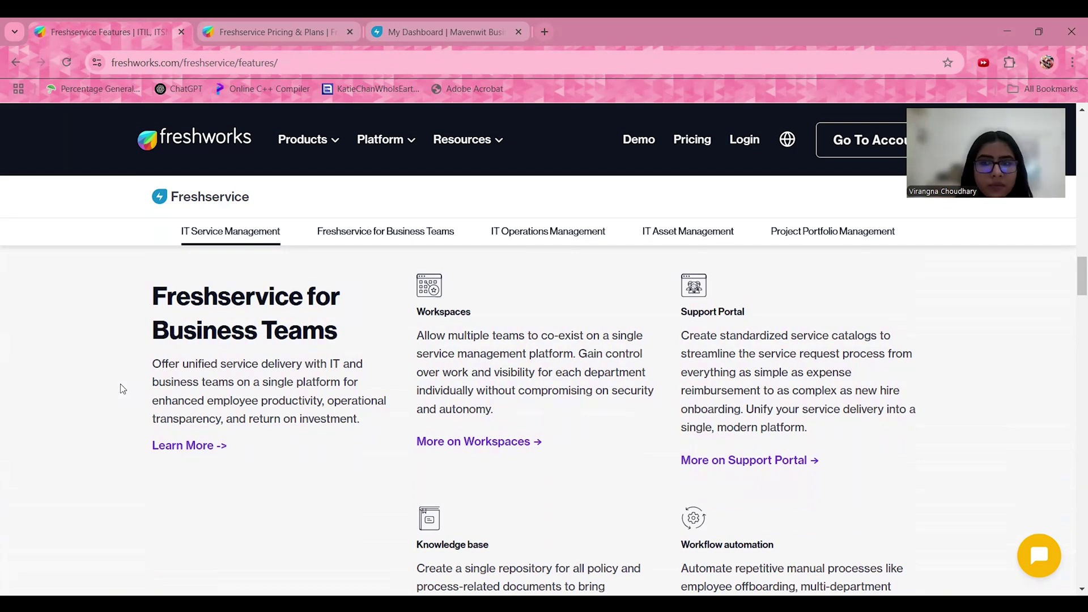
scroll(123, 389, down, 1)
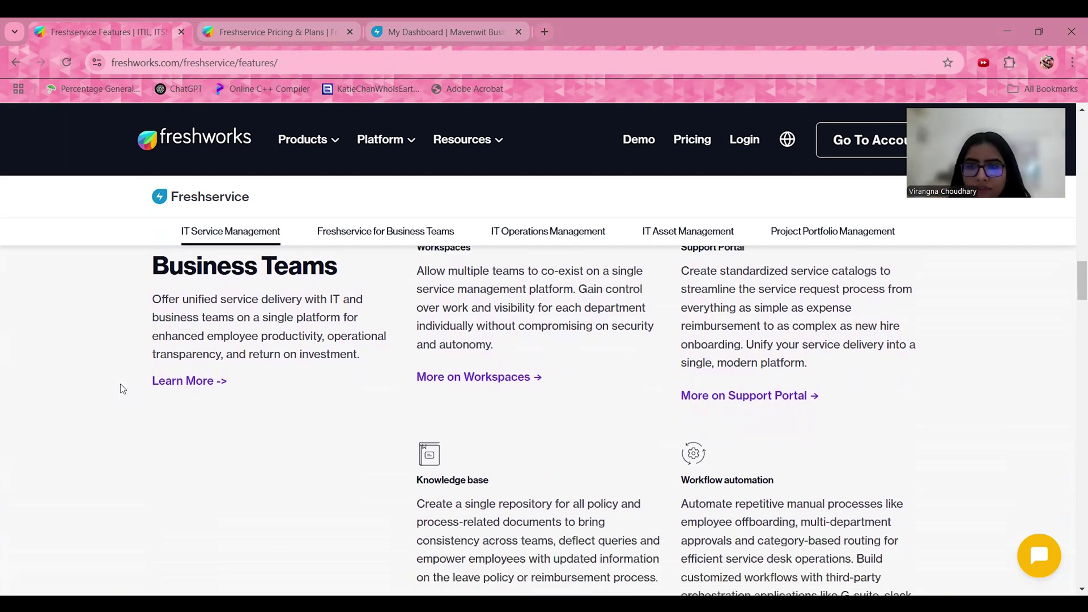
scroll(123, 389, down, 1)
scroll(123, 388, down, 1)
scroll(123, 389, down, 1)
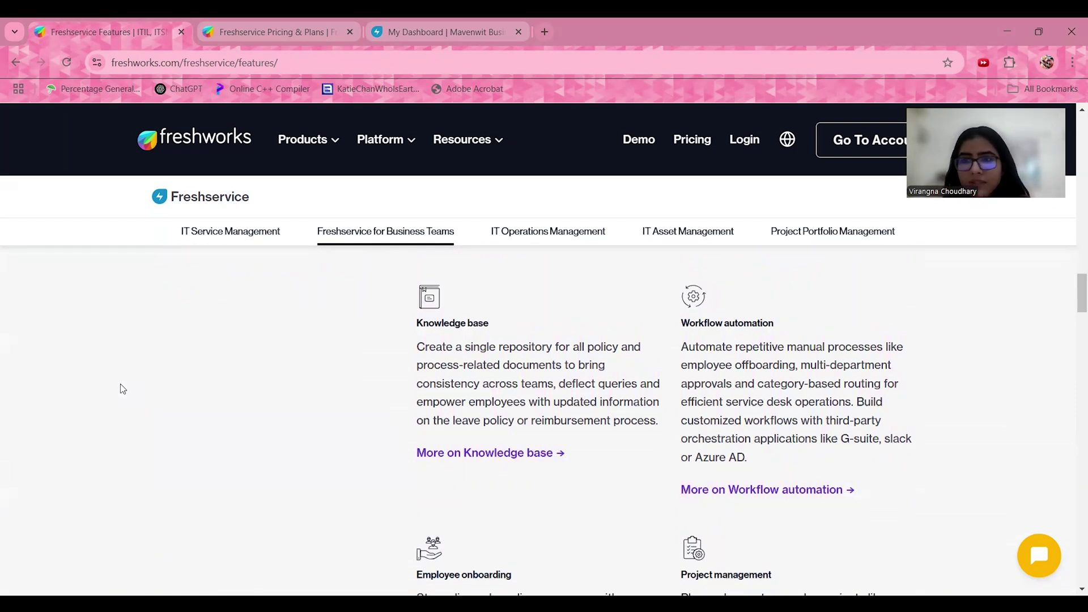
scroll(120, 384, down, 2)
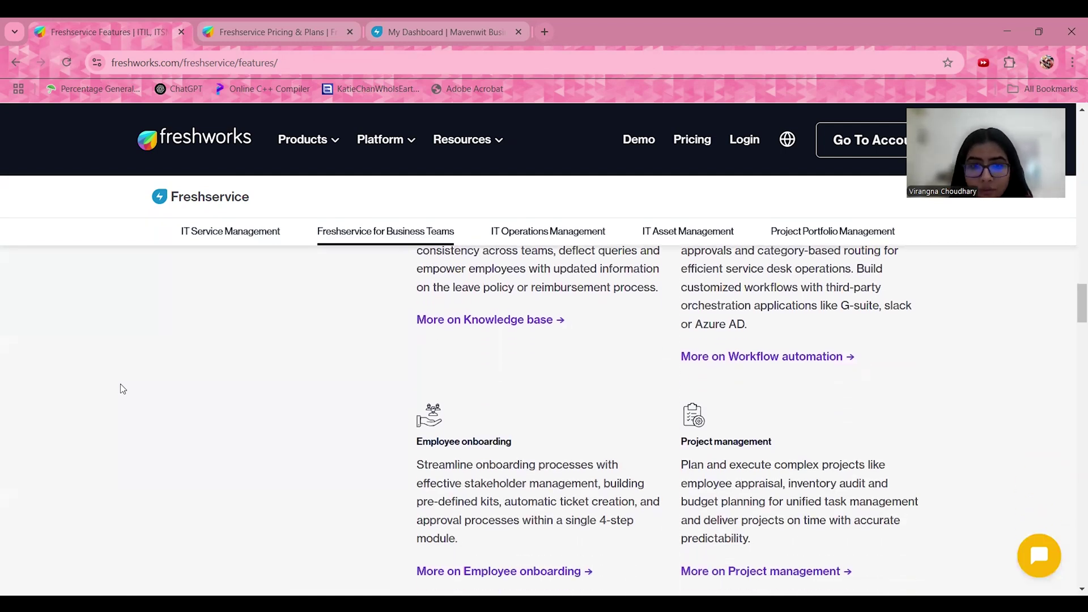
scroll(120, 384, down, 1)
scroll(120, 389, down, 1)
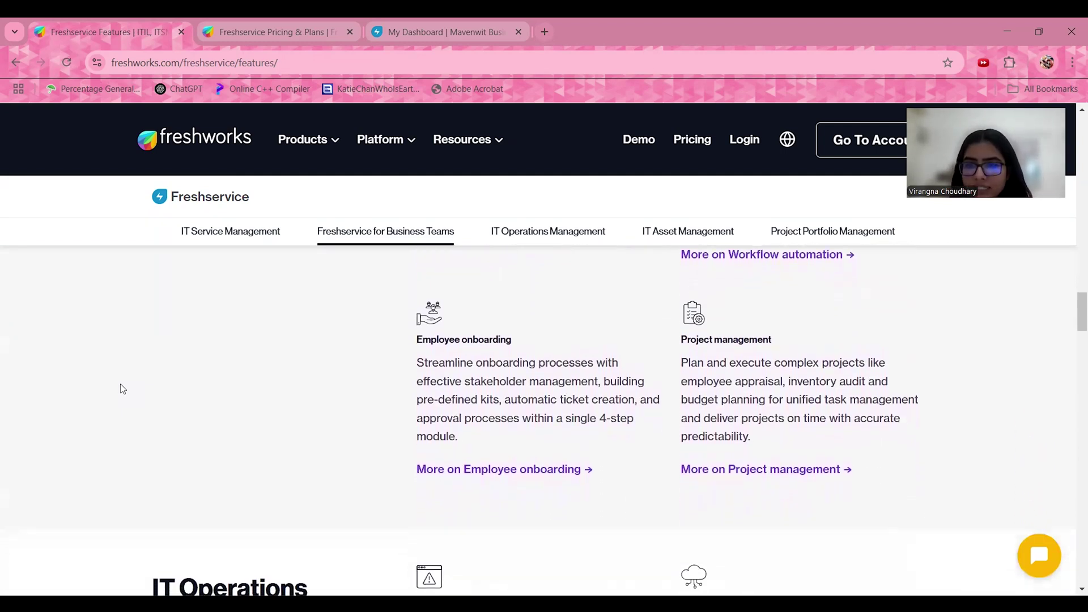
scroll(120, 389, up, 1)
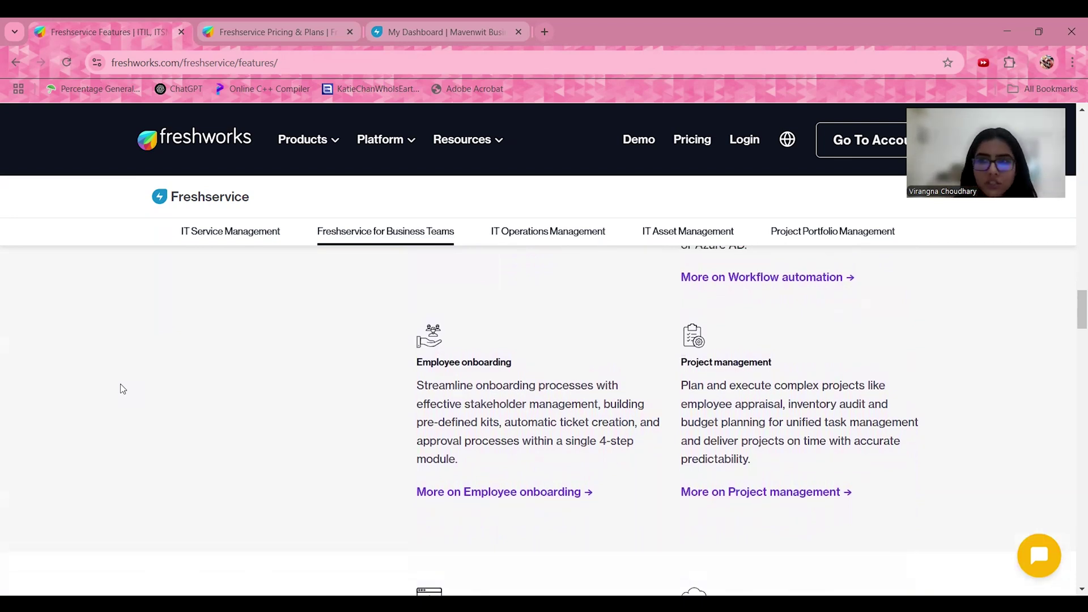
scroll(122, 389, down, 5)
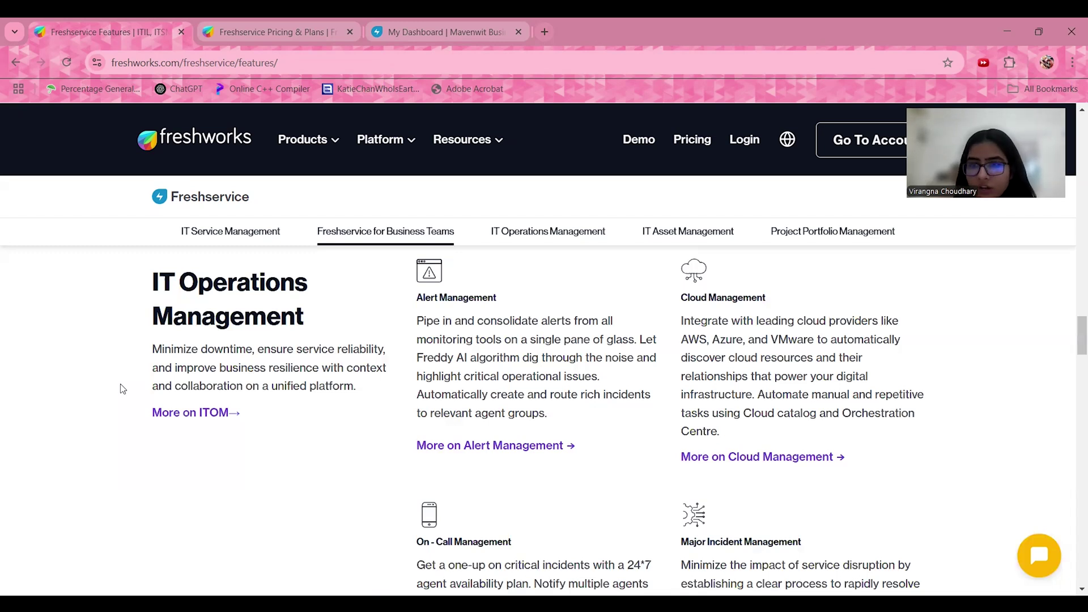
Scroll past the Alert, Cloud, On-Call, Major Incident and Service Health Monitoring cards.
scroll(123, 389, down, 3)
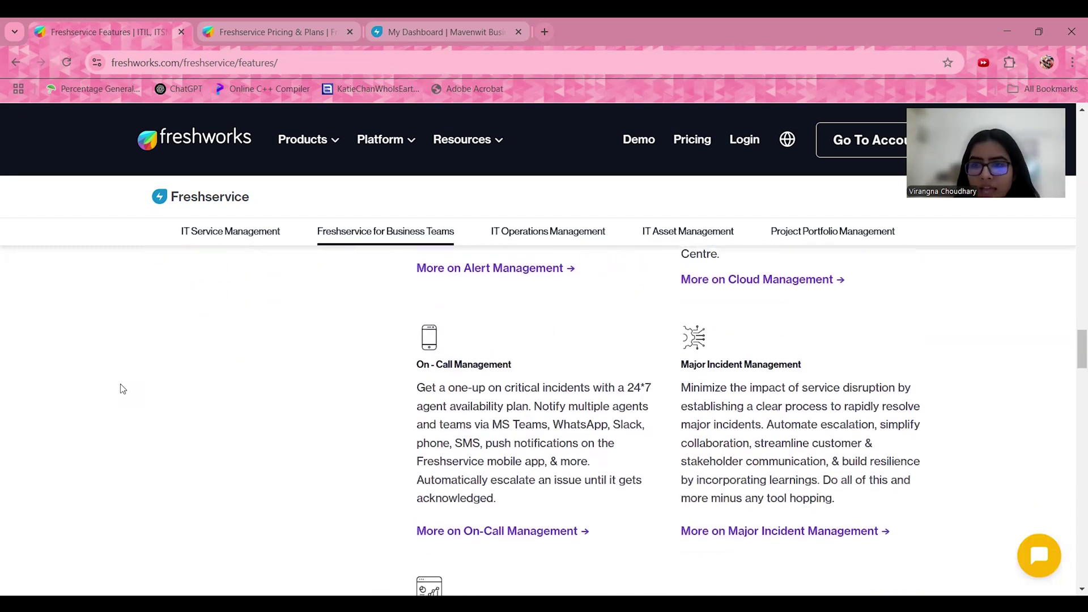
scroll(122, 388, down, 1)
scroll(122, 389, down, 1)
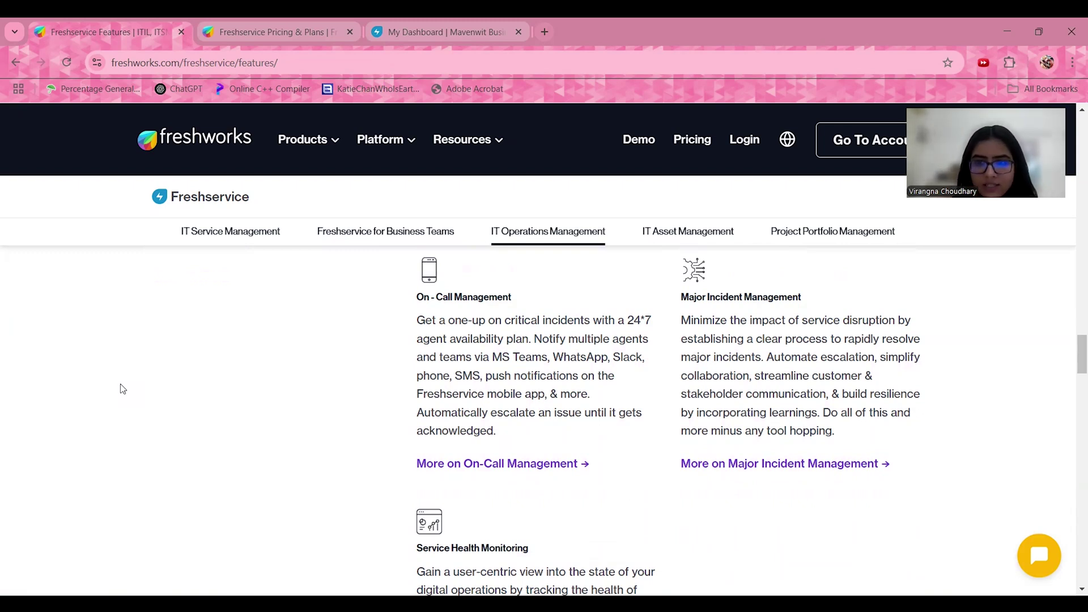
scroll(123, 389, down, 2)
scroll(123, 388, down, 3)
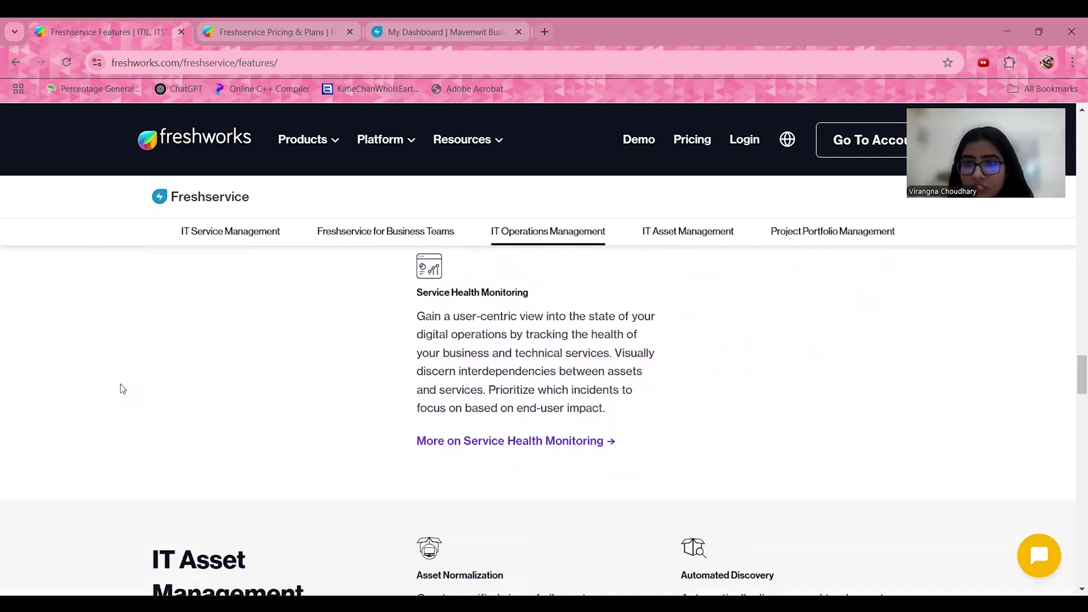
scroll(123, 389, up, 1)
scroll(123, 391, down, 1)
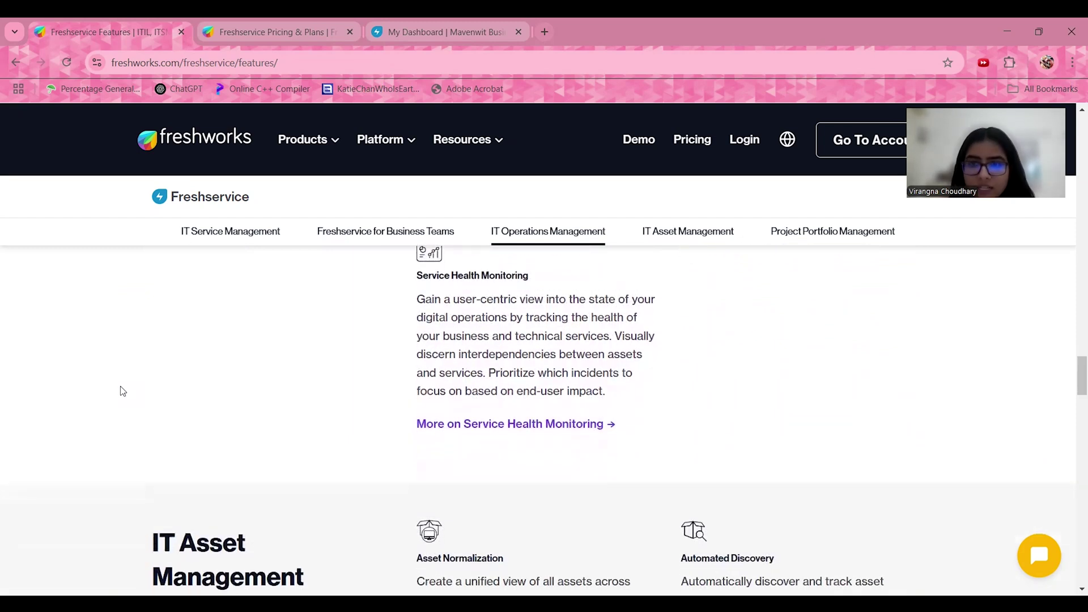
Scroll past Asset Lifecycle and Contract Management to the Project Portfolio Management section.
scroll(123, 391, down, 3)
scroll(123, 392, down, 1)
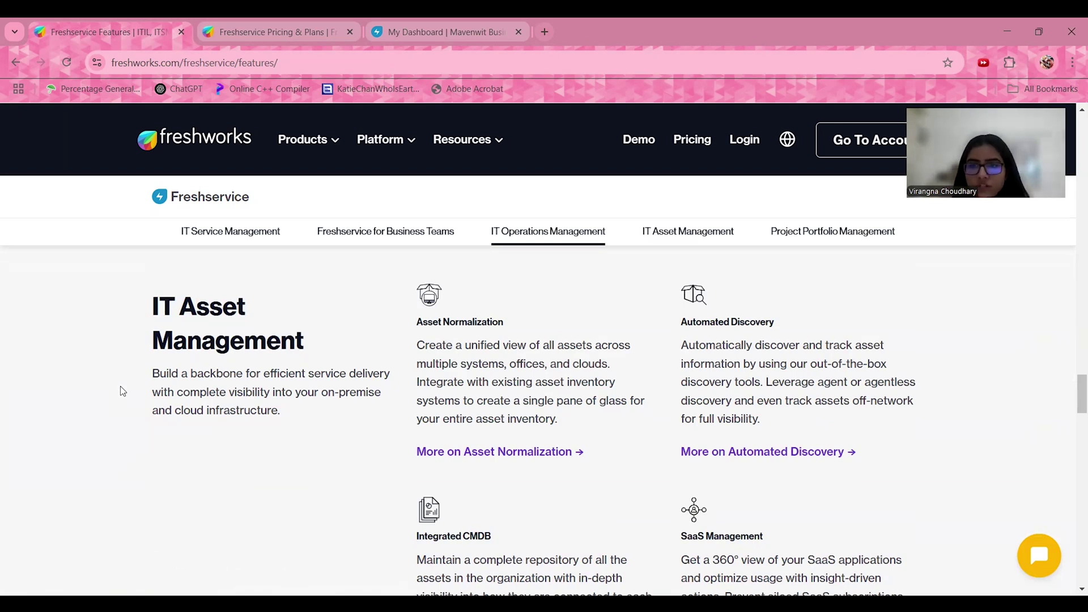
scroll(120, 387, down, 1)
scroll(120, 387, down, 2)
scroll(120, 391, down, 1)
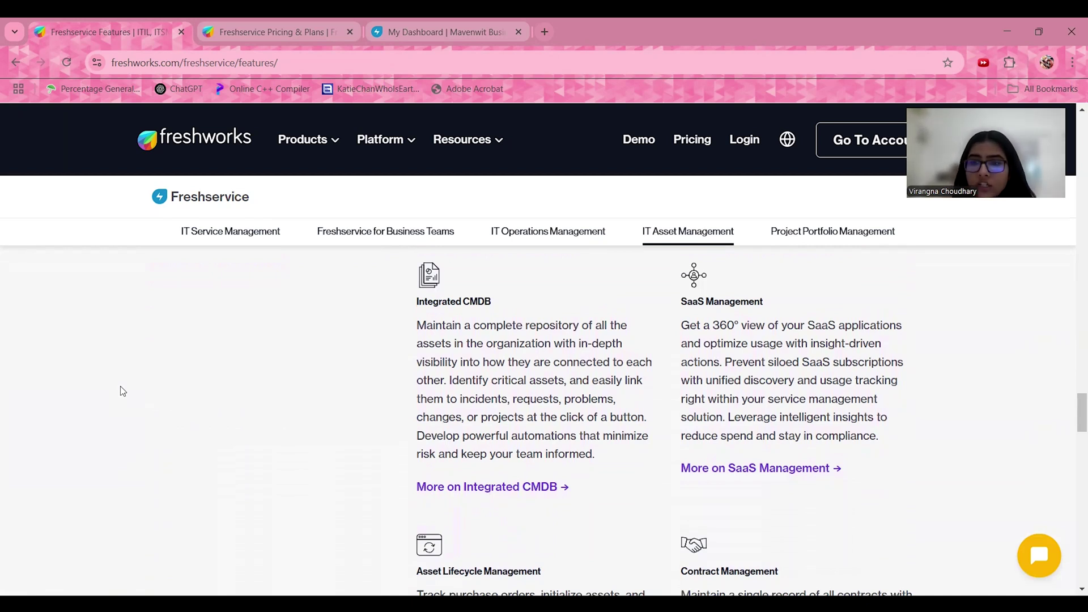
scroll(120, 386, down, 1)
scroll(120, 386, down, 1)
scroll(121, 386, down, 2)
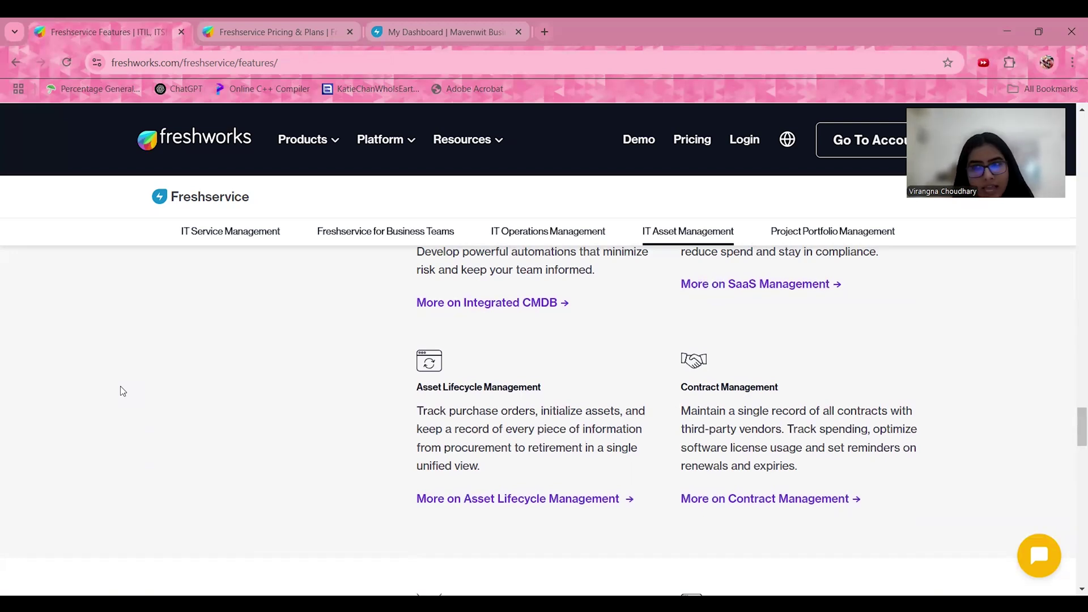
scroll(121, 386, down, 2)
Skim the Project Portfolio Management features, then open the New & My Open Tickets list.
scroll(121, 386, down, 3)
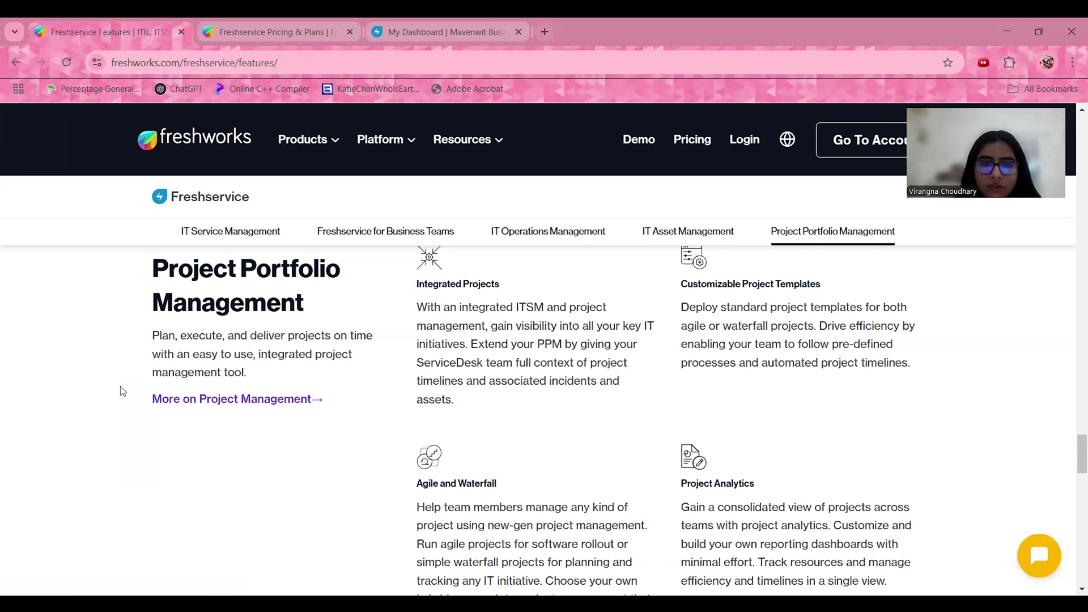
scroll(123, 390, down, 1)
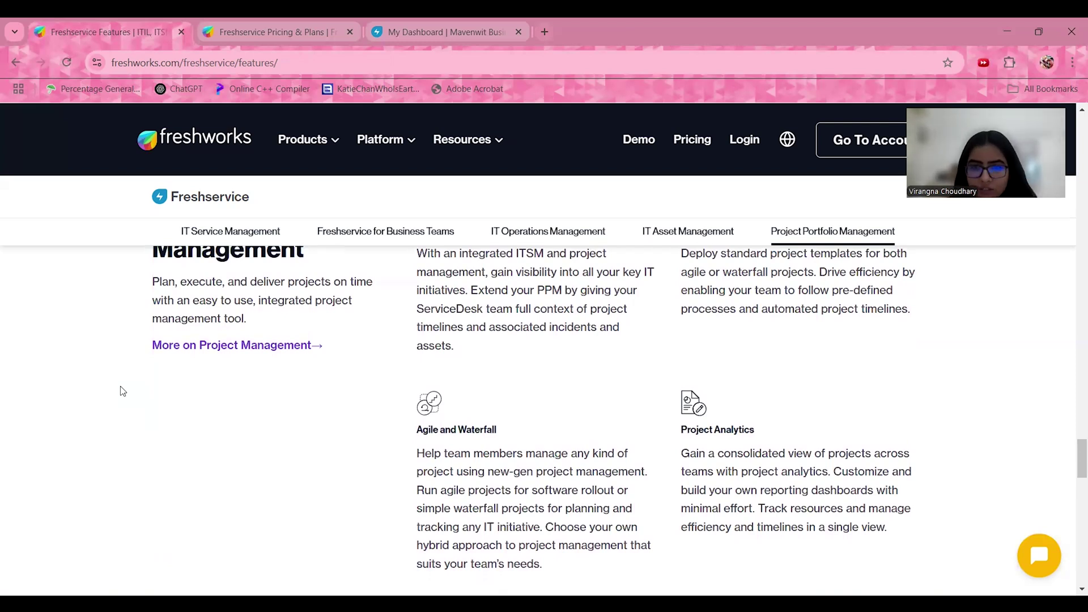
scroll(122, 391, down, 1)
scroll(123, 390, down, 1)
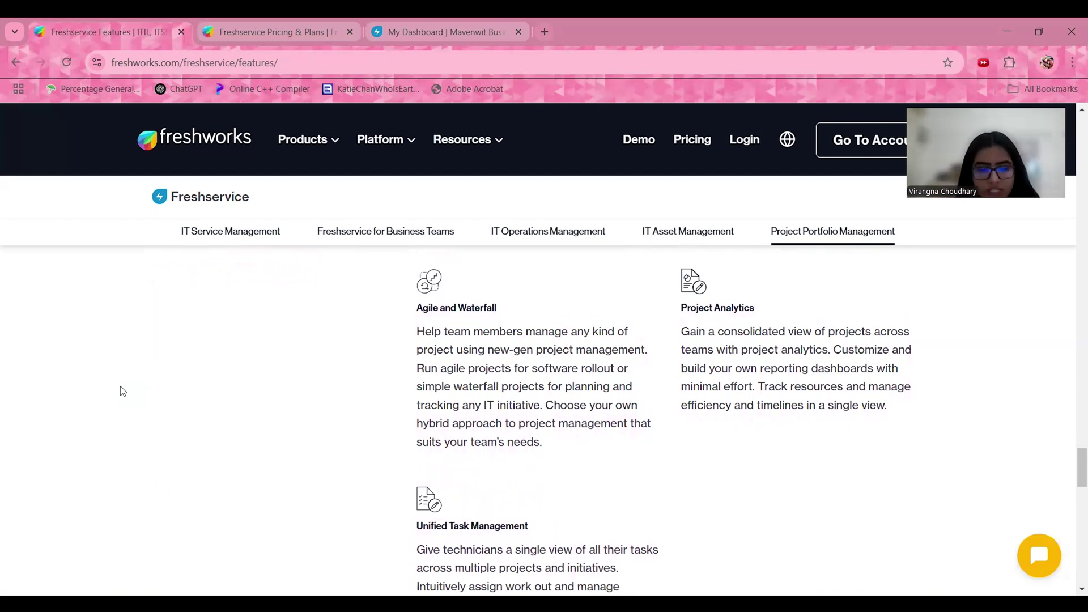
scroll(122, 391, down, 1)
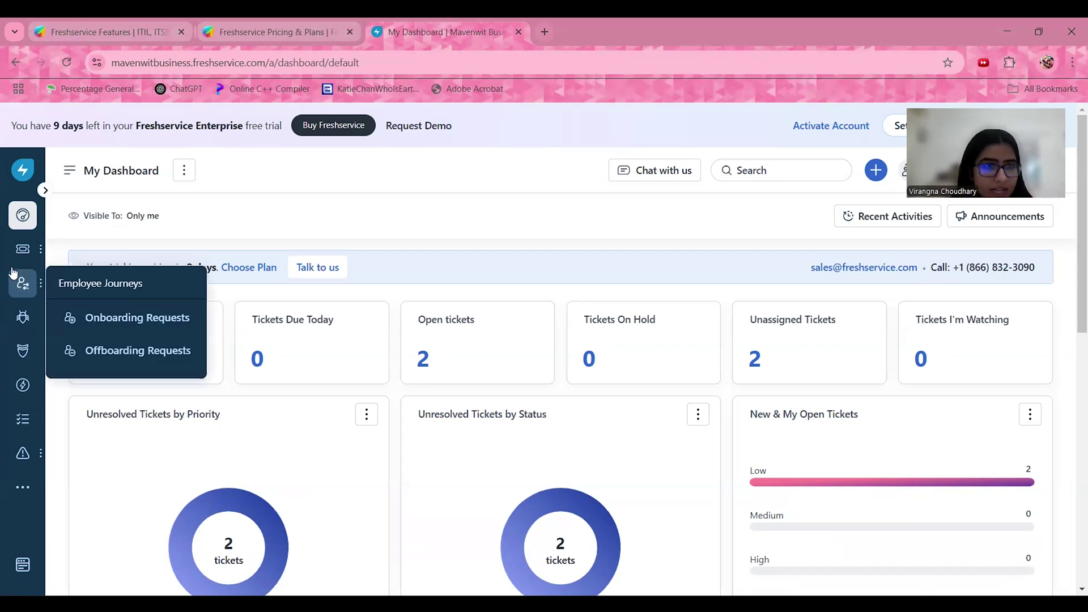
mouse_move(22, 250)
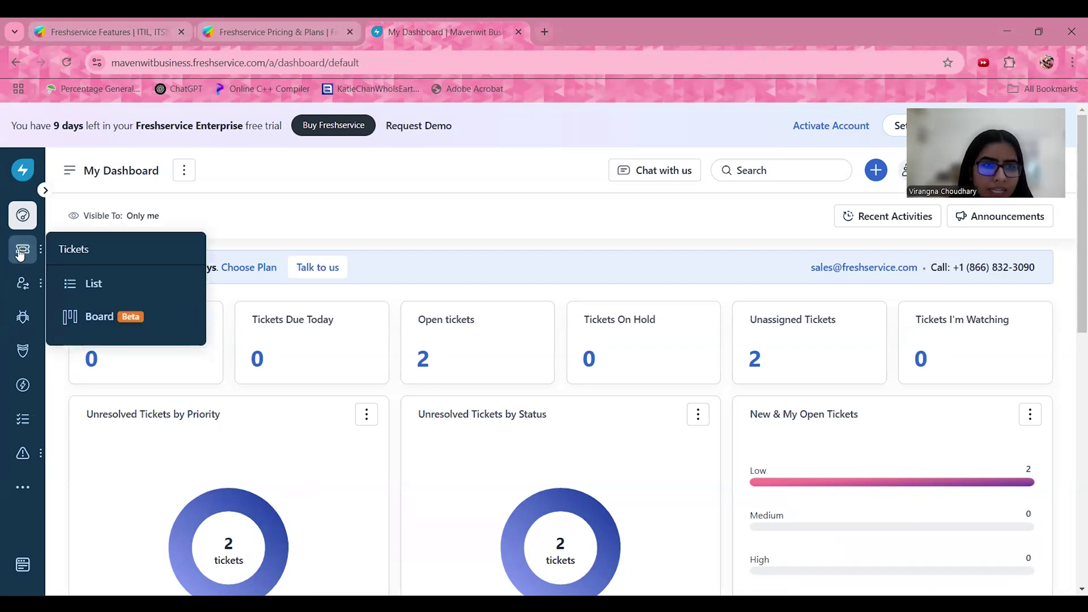
click(116, 290)
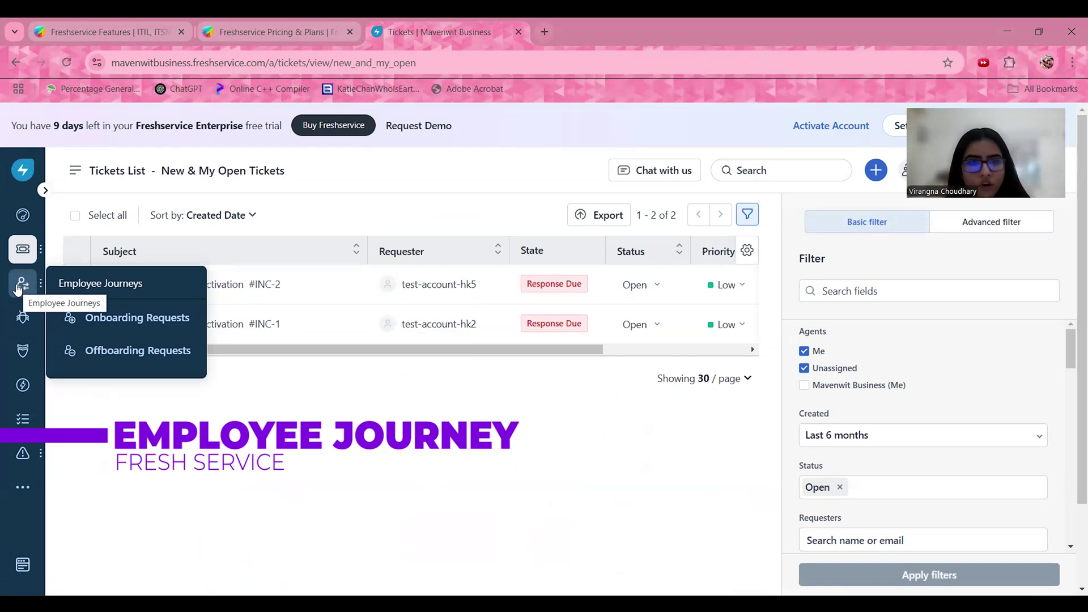
mouse_move(23, 283)
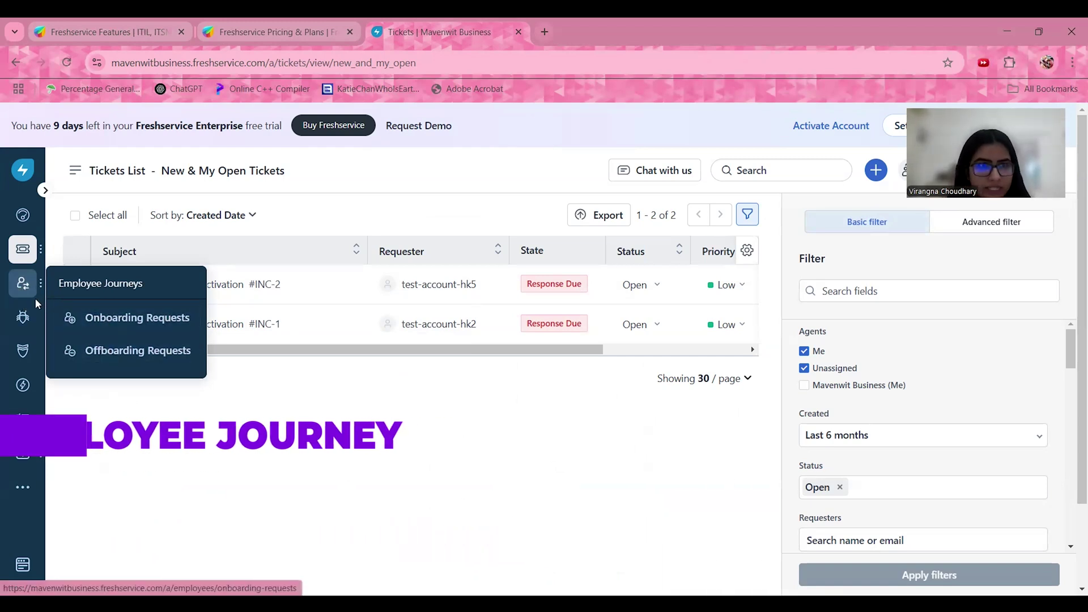
Visit the Problems and Changes modules, then open the empty Releases page.
click(23, 313)
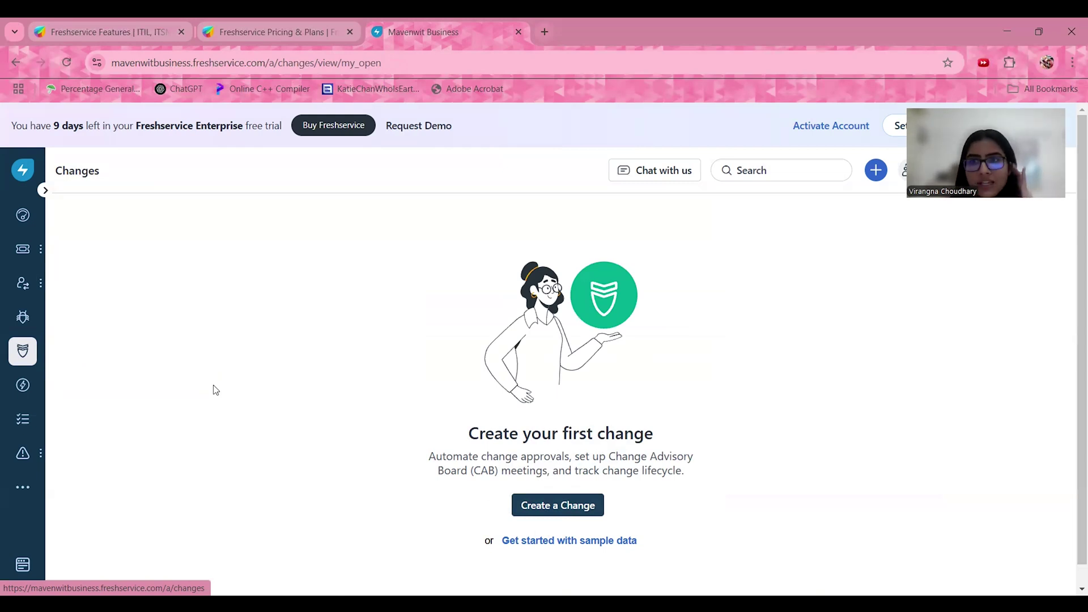
key(Tab)
key(Return)
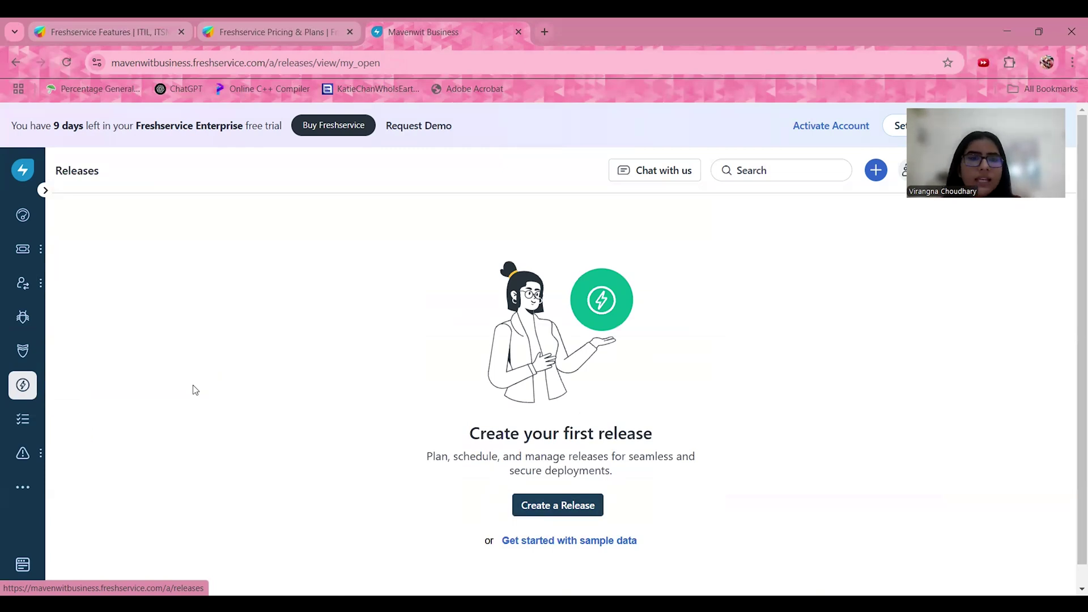
View My Tasks, then try the Projects page, which requires account activation.
click(24, 419)
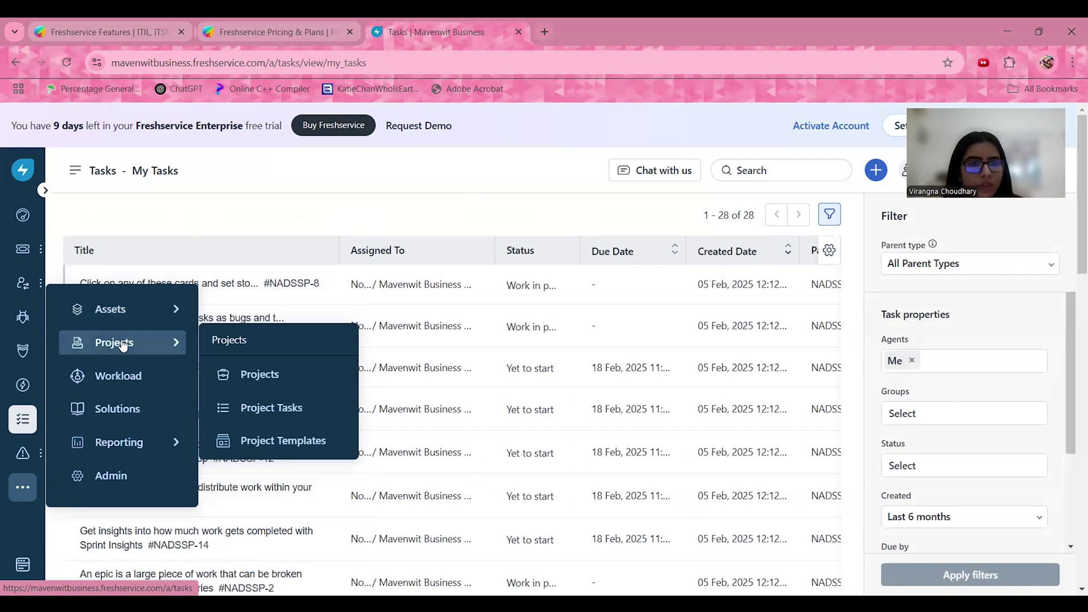
mouse_move(114, 342)
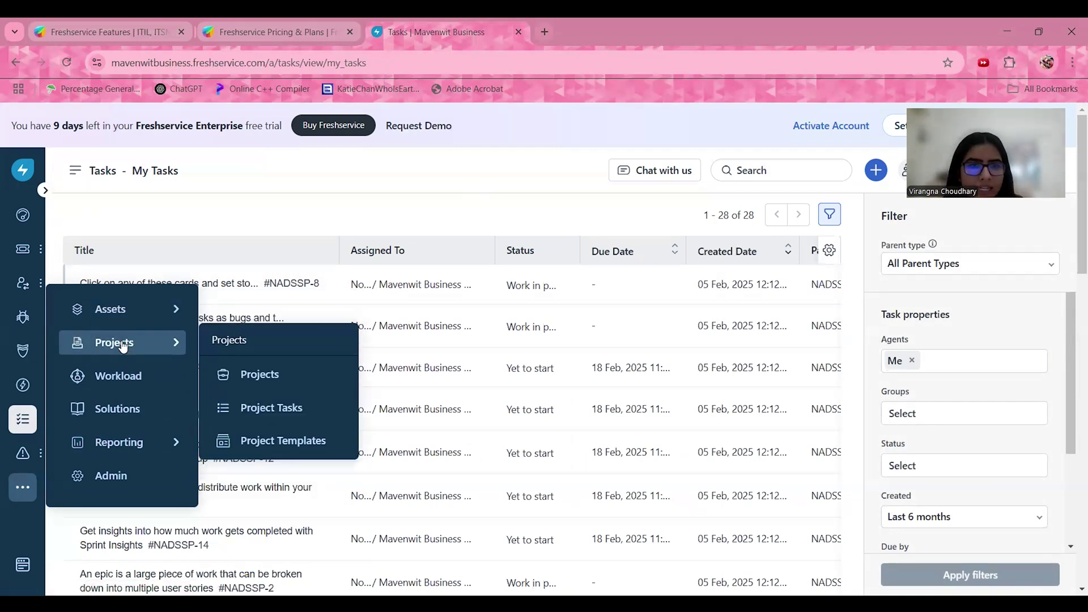
click(280, 380)
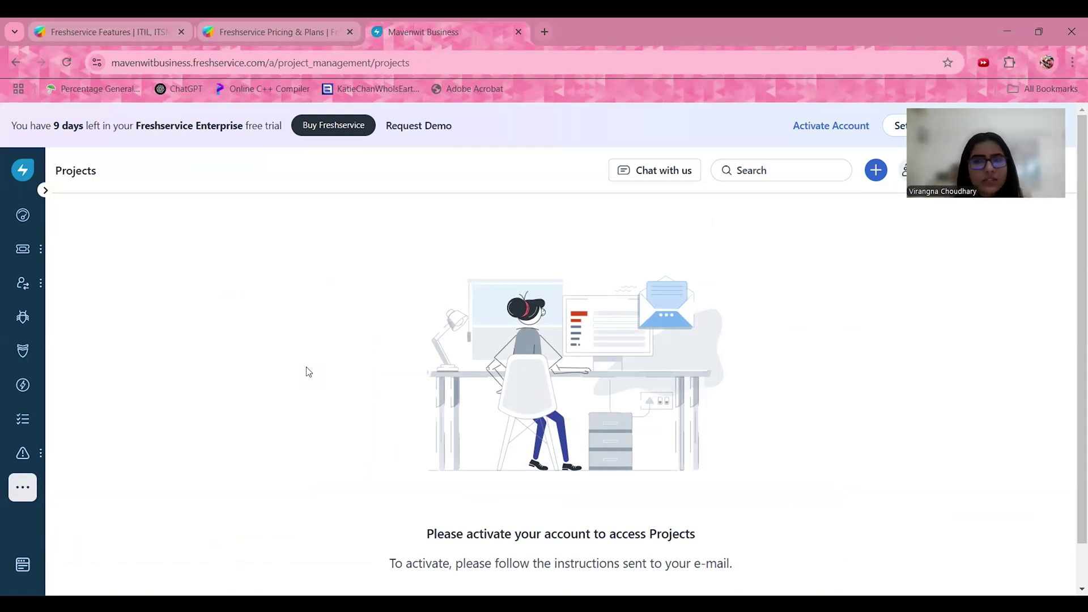
click(23, 487)
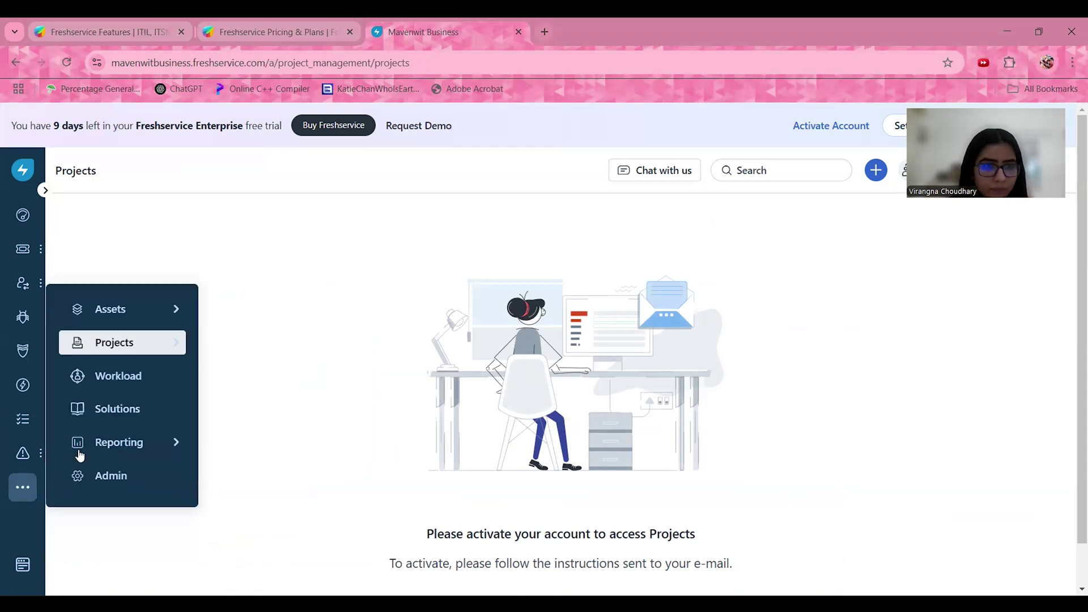
Check the team's weekly Workload calendar, then open the Solutions knowledge base.
click(127, 377)
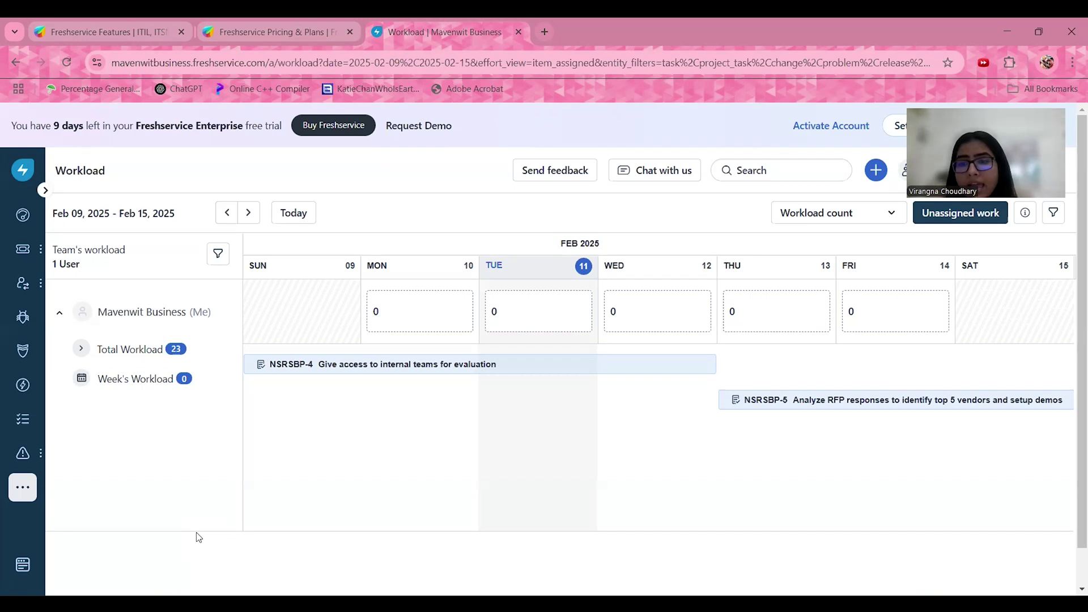
click(22, 488)
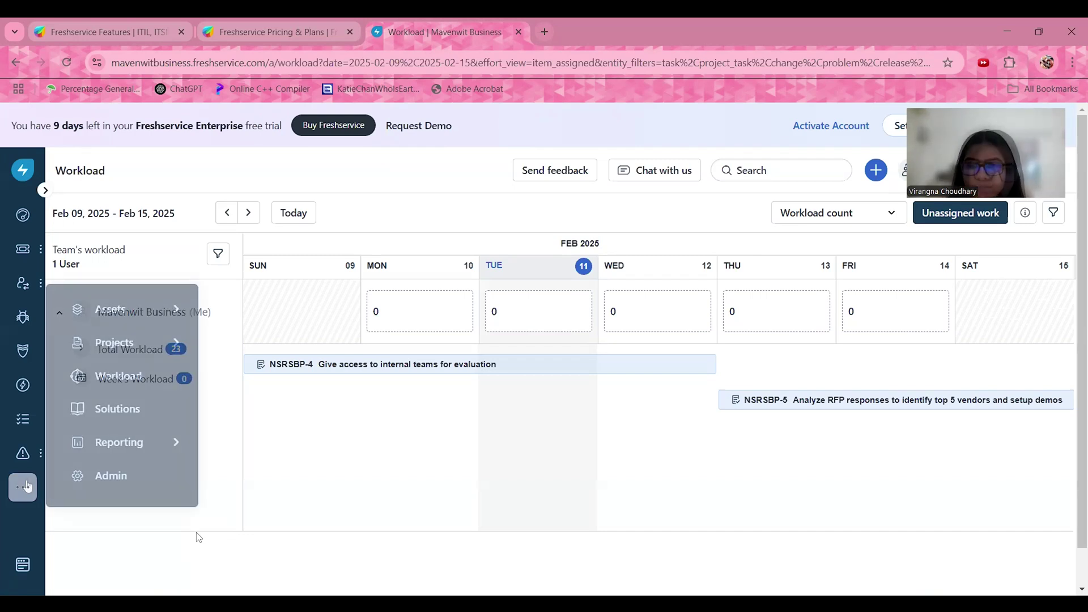
click(125, 415)
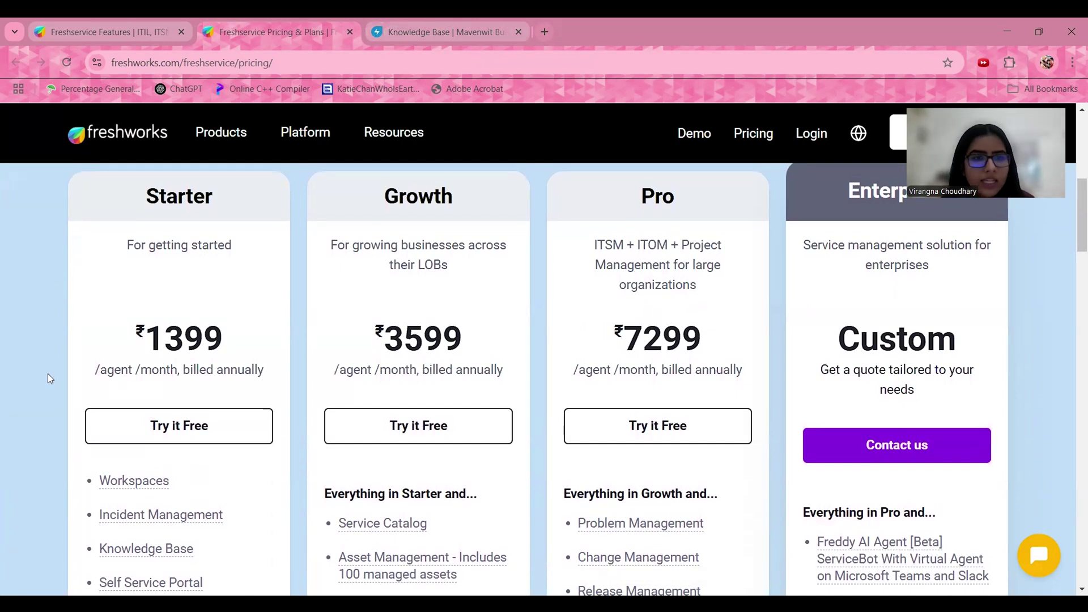
Scroll through the Starter, Growth, Pro and Enterprise plan feature lists, then back up.
scroll(48, 373, down, 3)
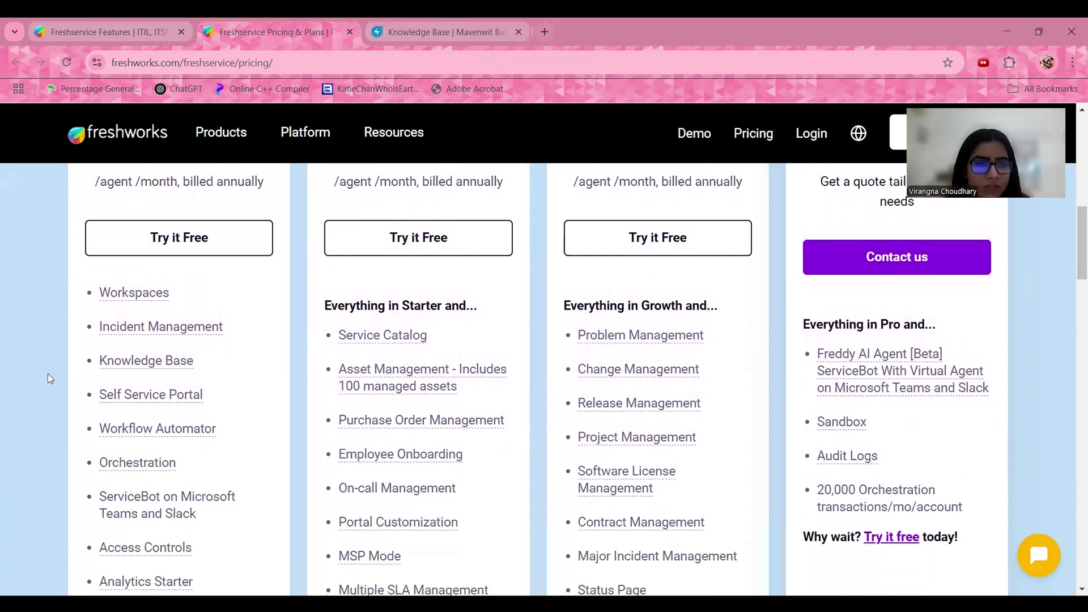
scroll(47, 373, down, 1)
scroll(47, 373, down, 1)
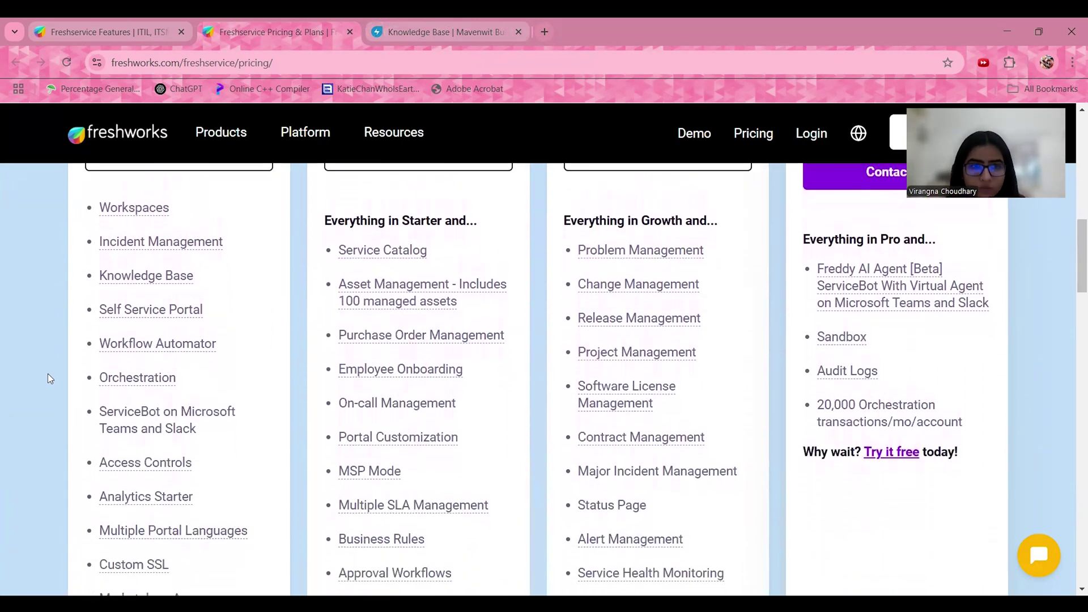
scroll(48, 373, down, 1)
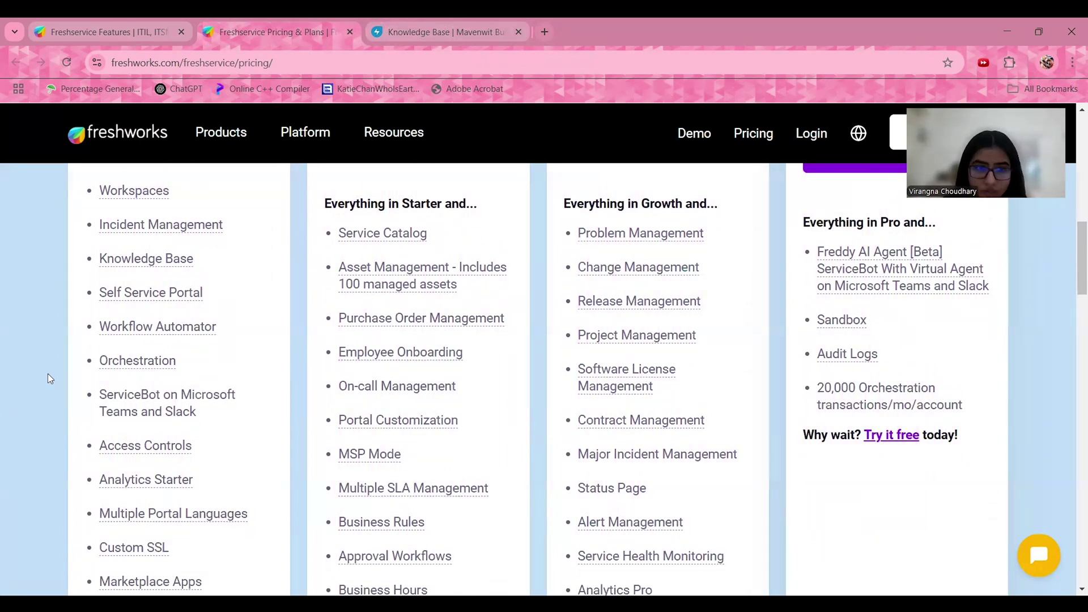
scroll(47, 373, down, 2)
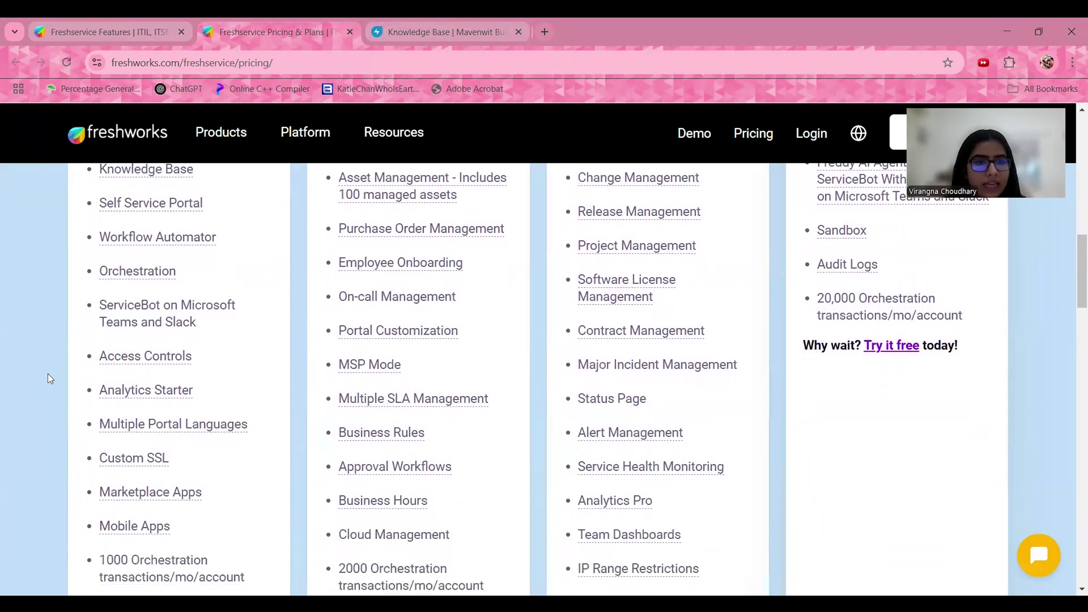
scroll(48, 375, down, 1)
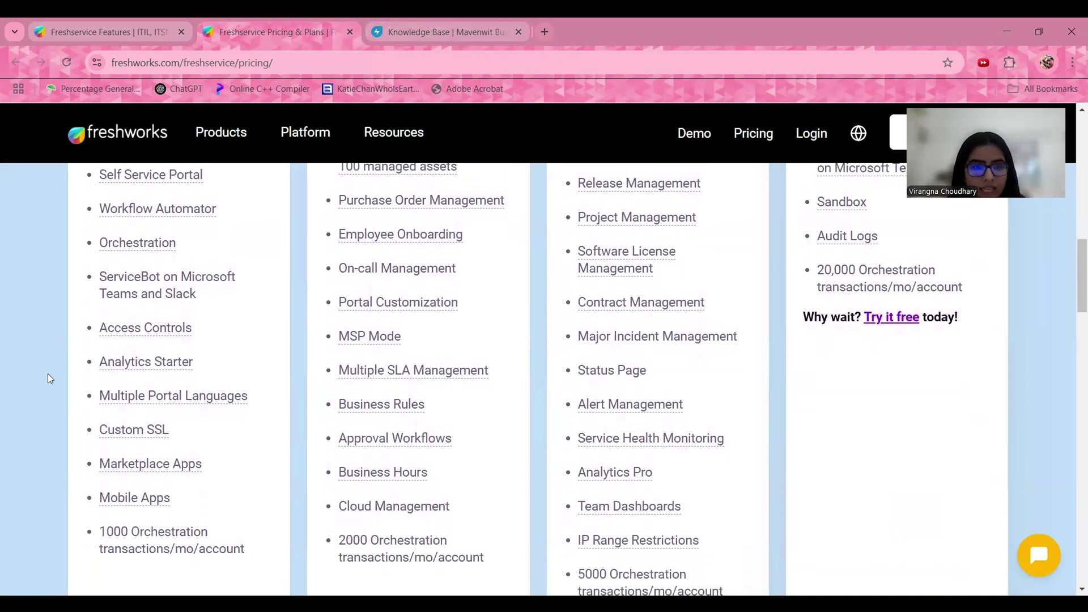
scroll(47, 373, down, 1)
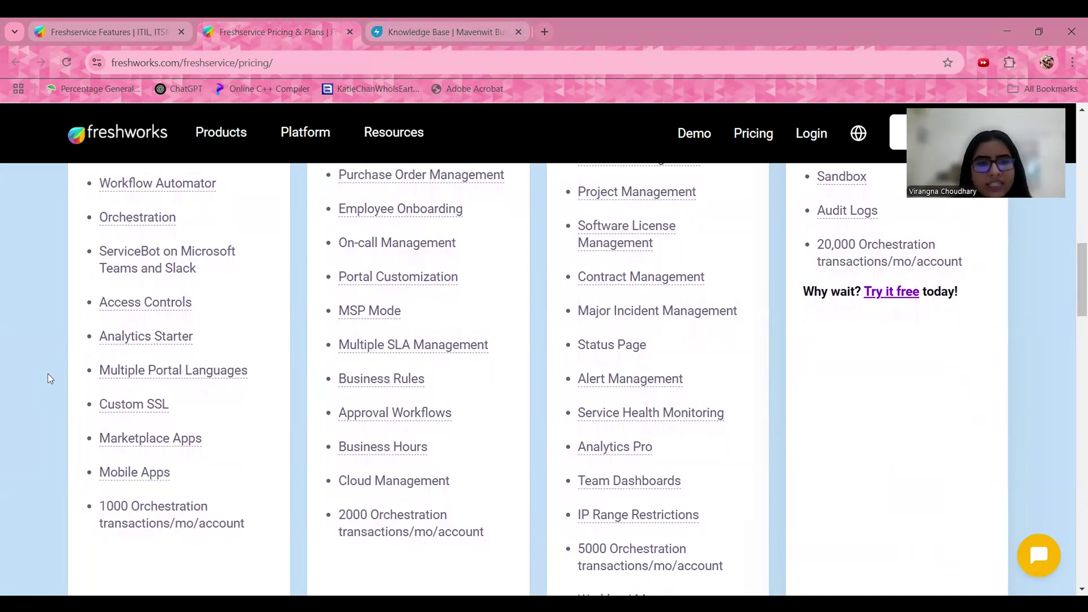
scroll(34, 413, up, 8)
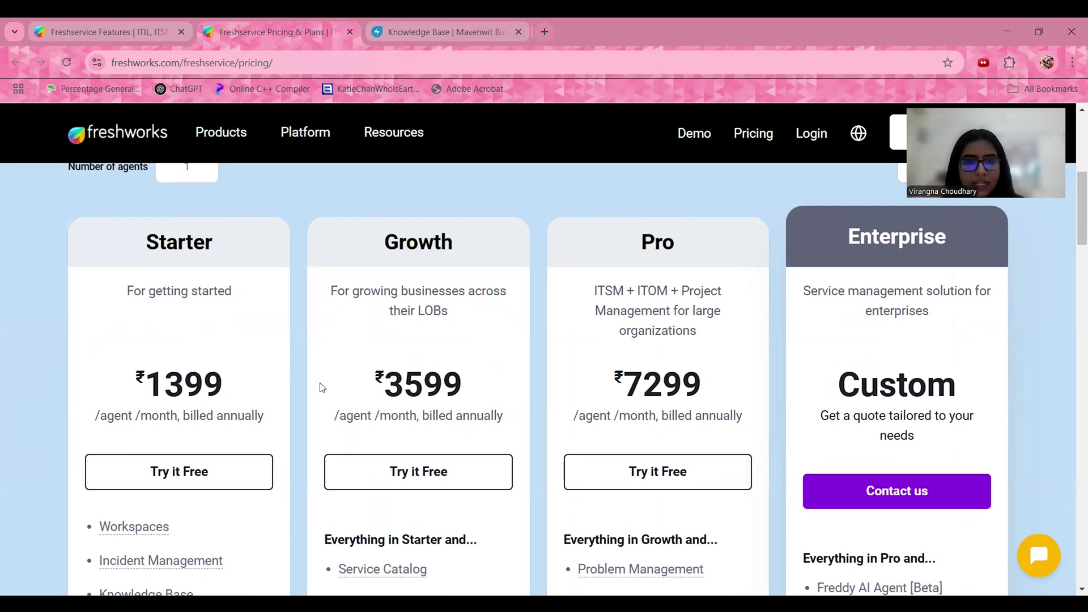
scroll(322, 388, down, 3)
scroll(322, 387, down, 2)
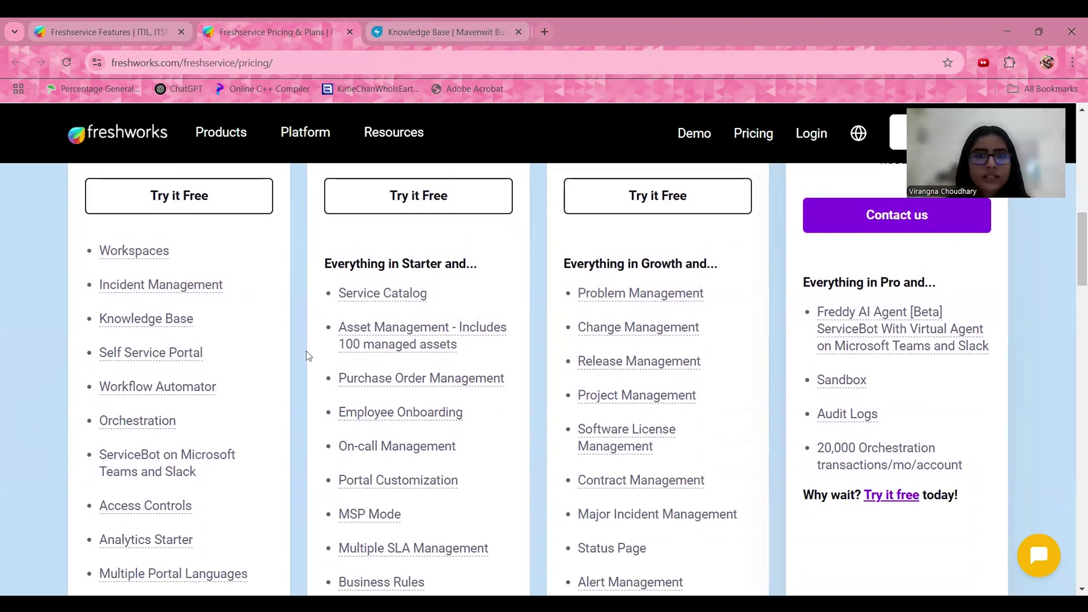
scroll(306, 355, down, 1)
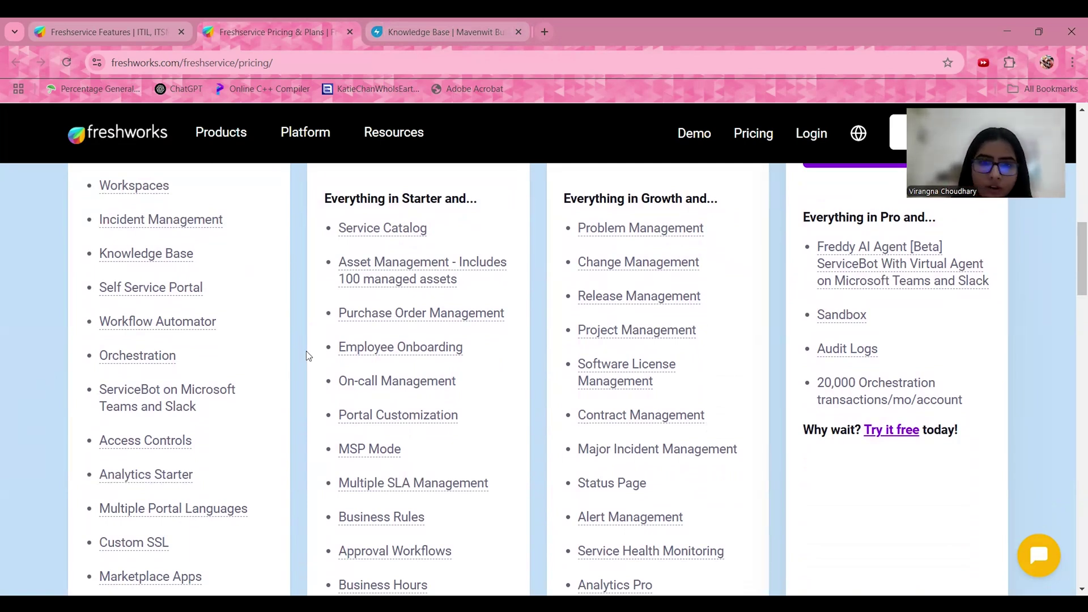
scroll(306, 355, down, 2)
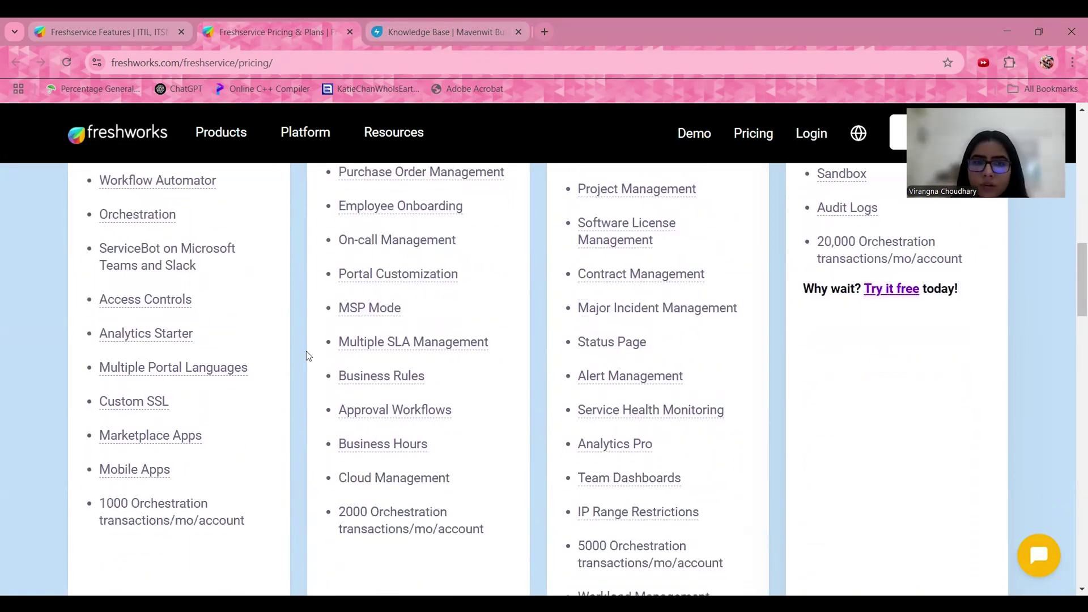
scroll(306, 356, down, 1)
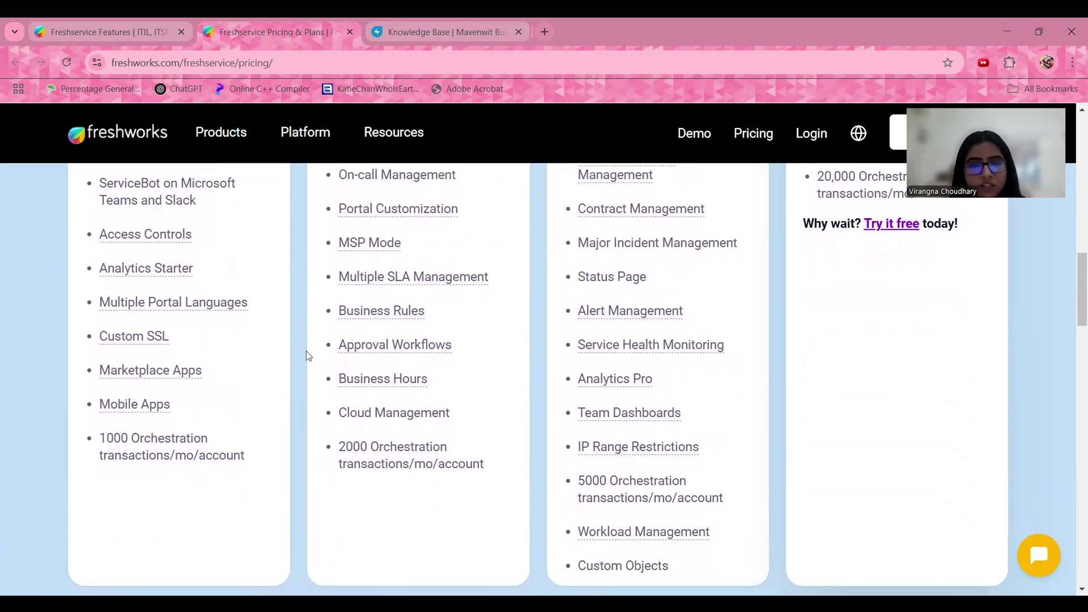
scroll(306, 355, up, 8)
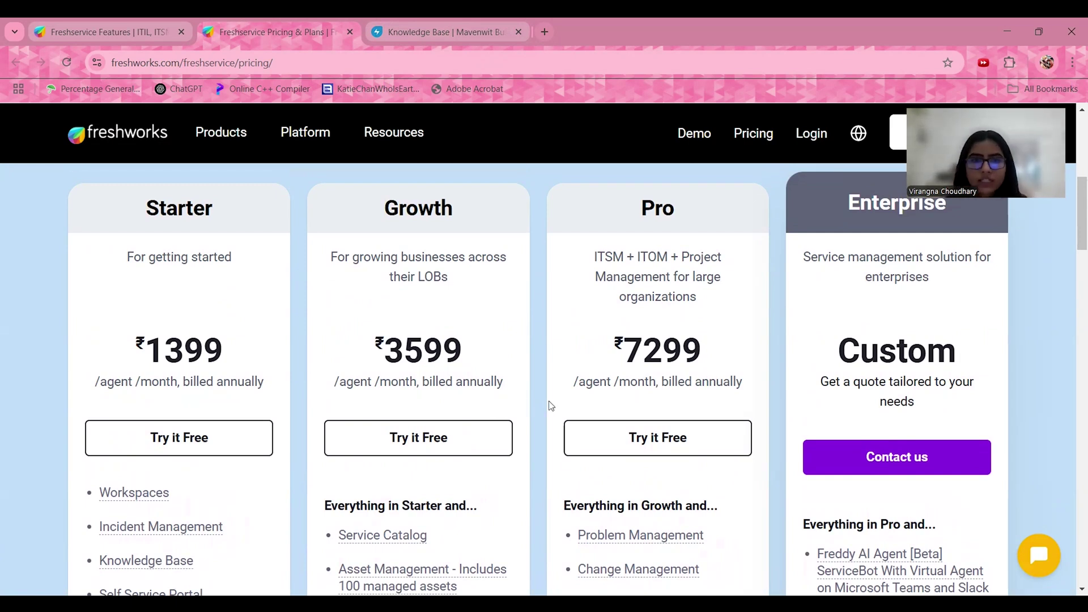
scroll(549, 406, down, 5)
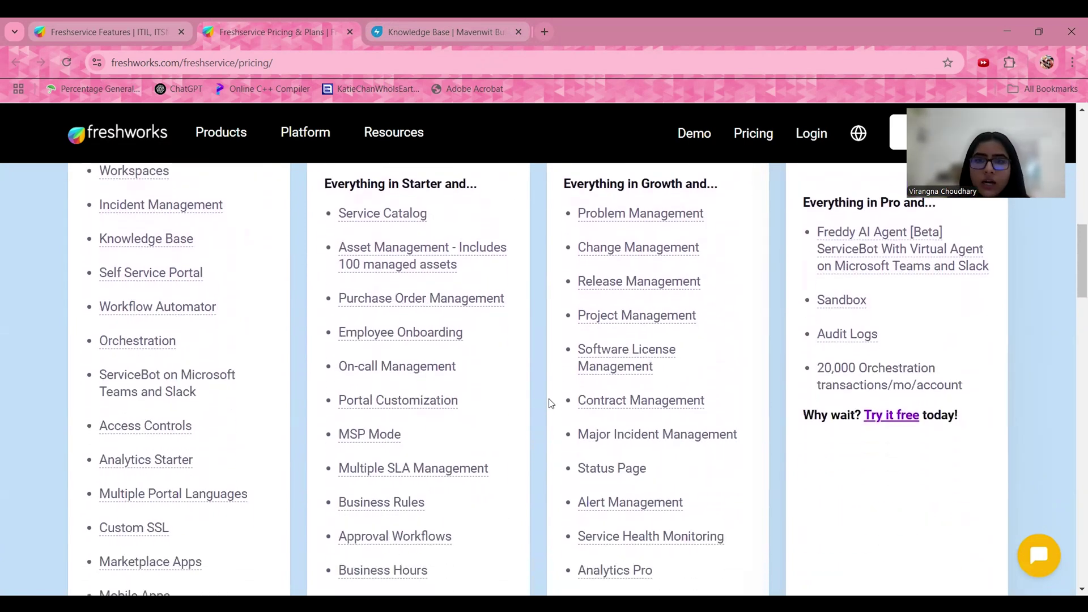
scroll(549, 404, down, 2)
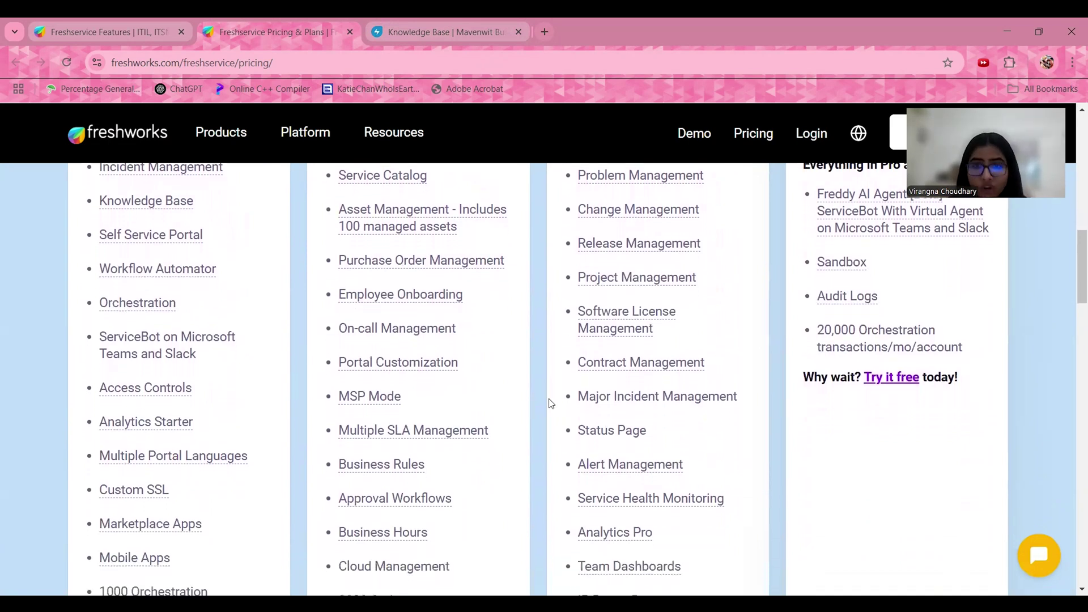
scroll(549, 404, down, 2)
scroll(549, 404, down, 2)
scroll(550, 404, up, 2)
scroll(549, 404, up, 5)
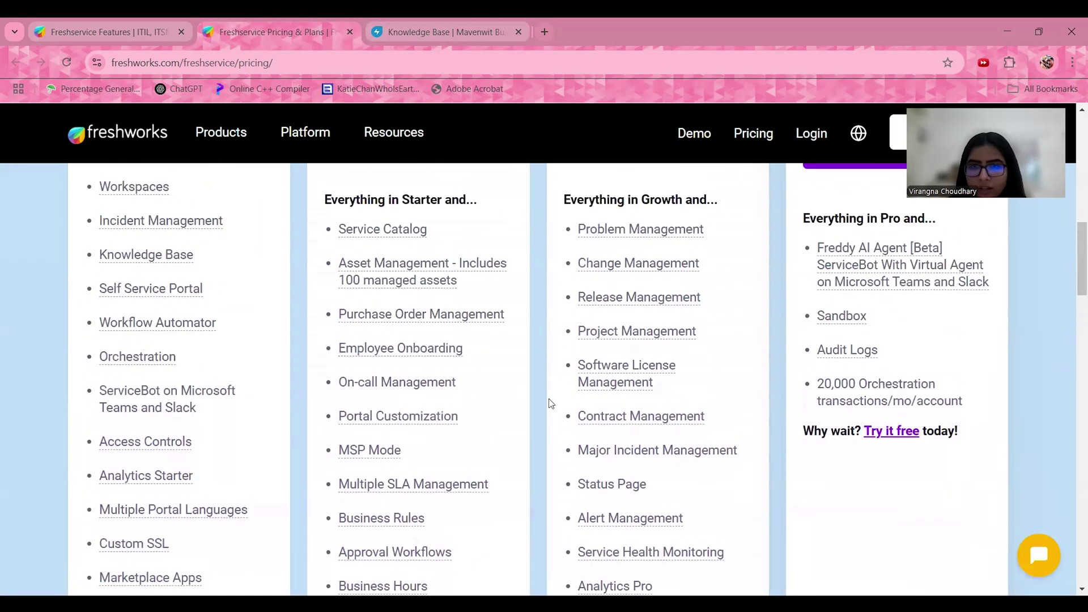
scroll(549, 404, up, 4)
scroll(549, 404, up, 1)
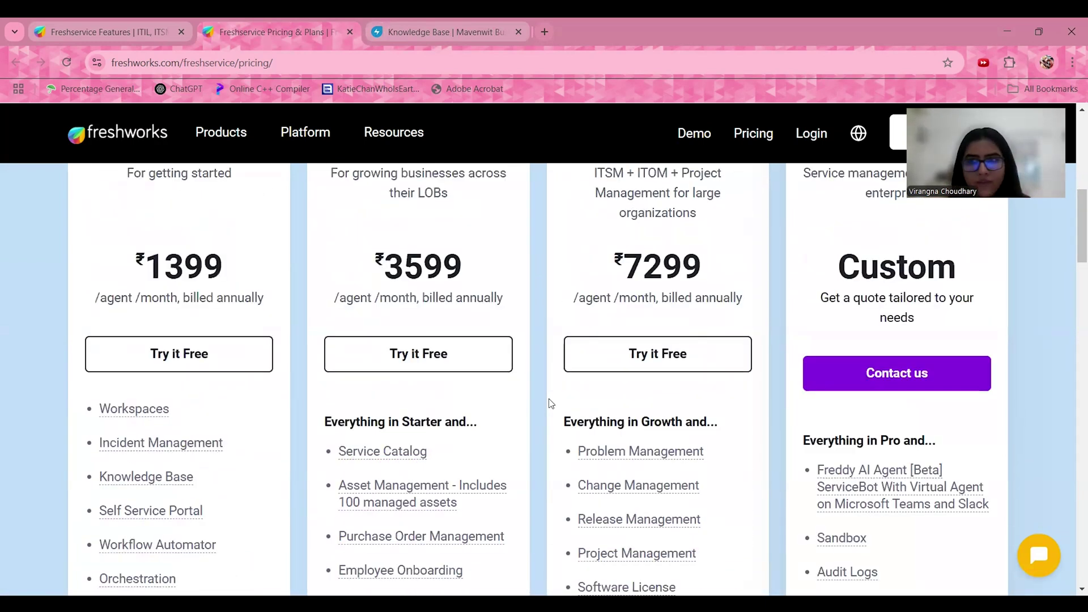
scroll(549, 404, up, 1)
scroll(549, 403, up, 1)
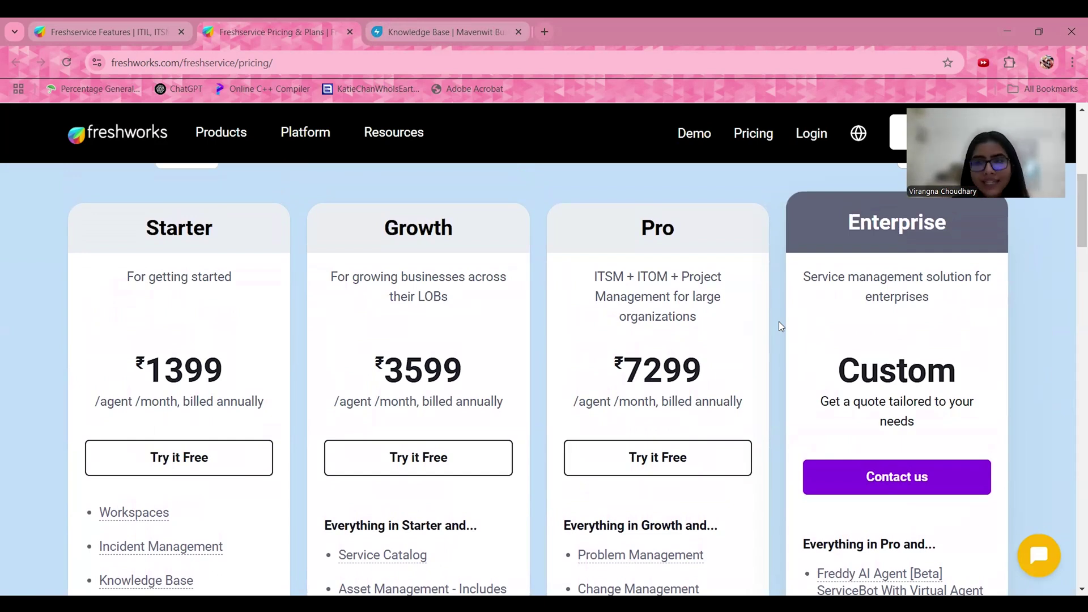
scroll(780, 322, down, 1)
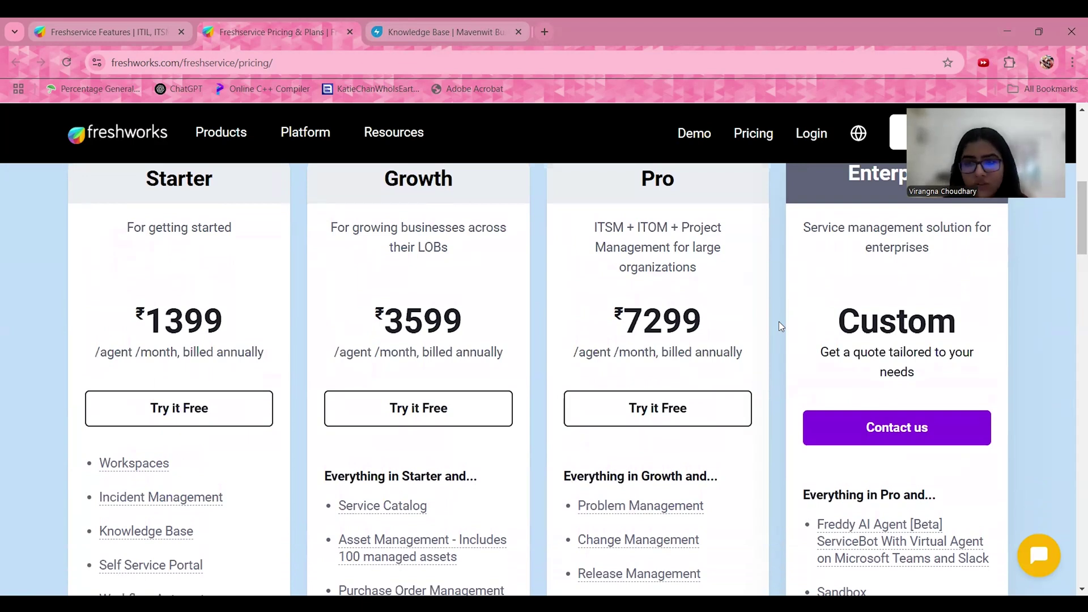
scroll(779, 321, down, 1)
scroll(779, 321, down, 2)
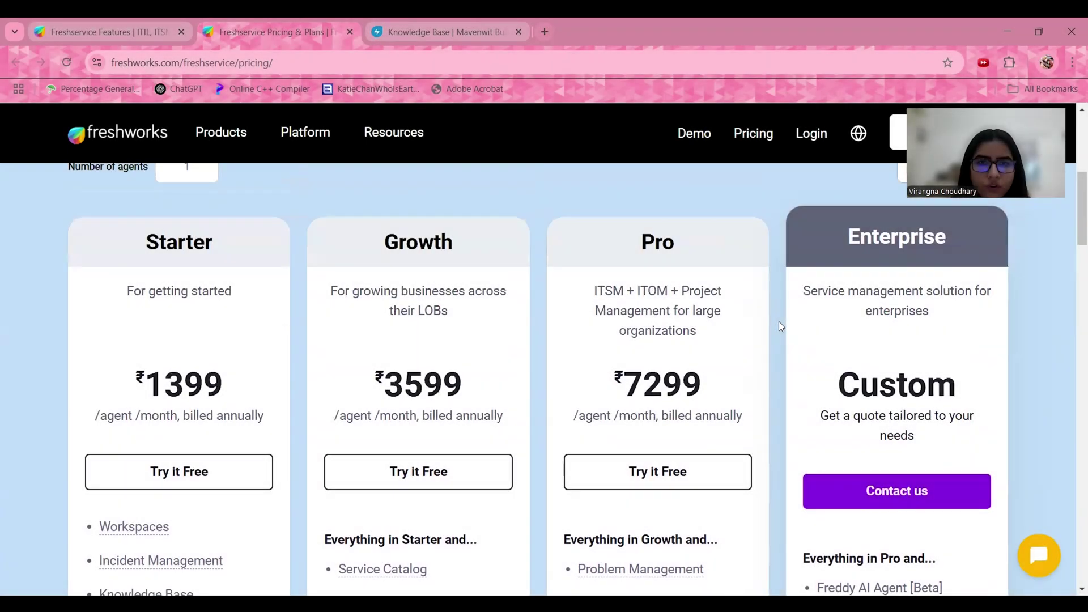
scroll(779, 322, up, 2)
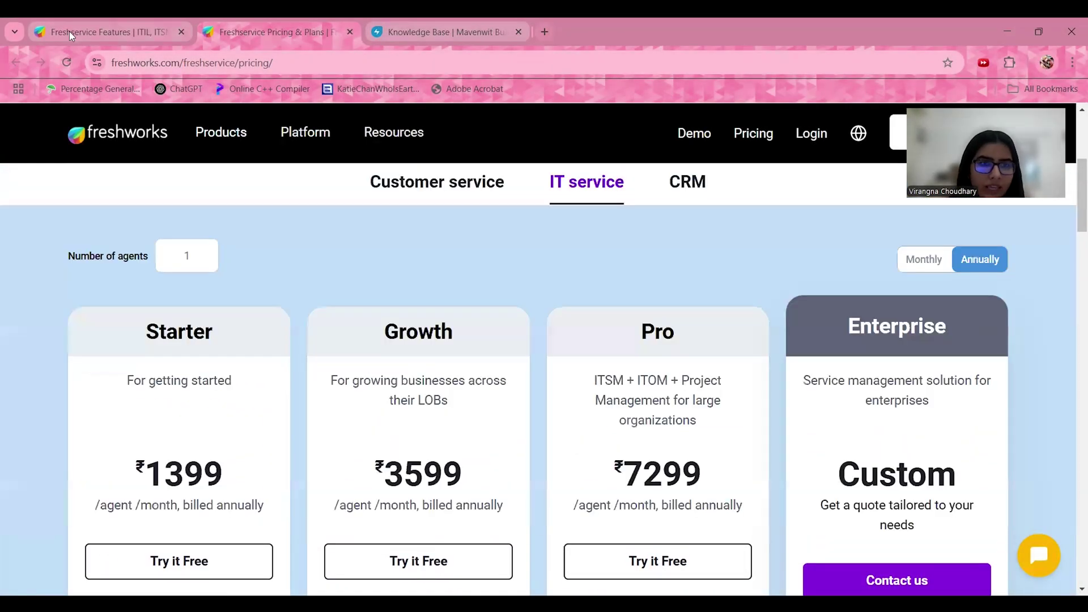
Return to the Features tab, scroll to its top, then go back to the Freshworks homepage.
click(69, 32)
scroll(102, 331, up, 5)
scroll(102, 331, up, 5)
scroll(102, 331, up, 5)
scroll(102, 331, up, 5)
scroll(102, 331, up, 3)
scroll(102, 331, up, 5)
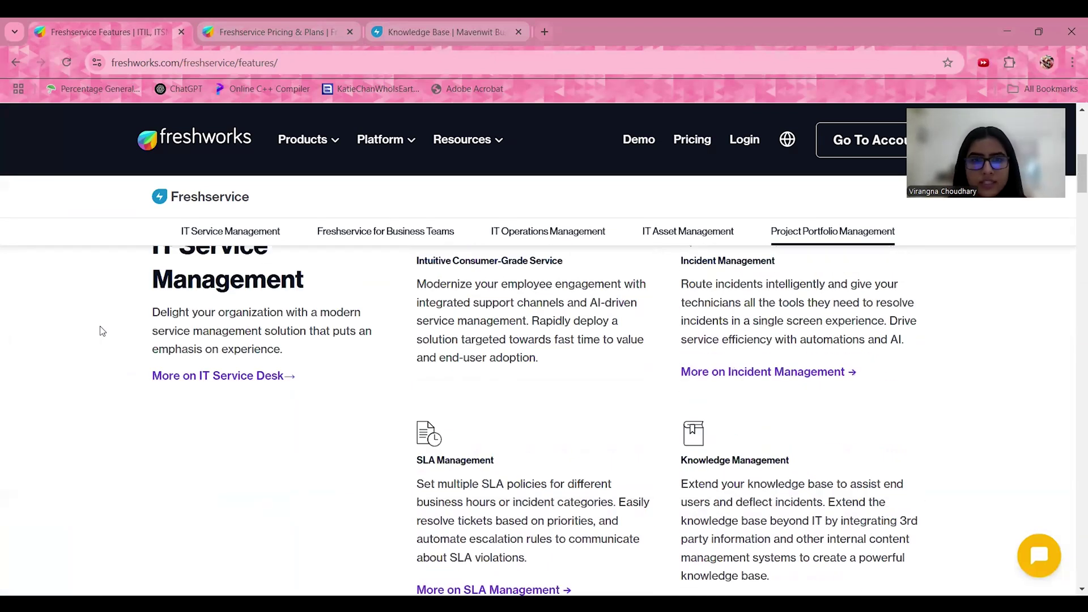
scroll(102, 331, up, 5)
scroll(102, 331, up, 3)
key(alt+Left)
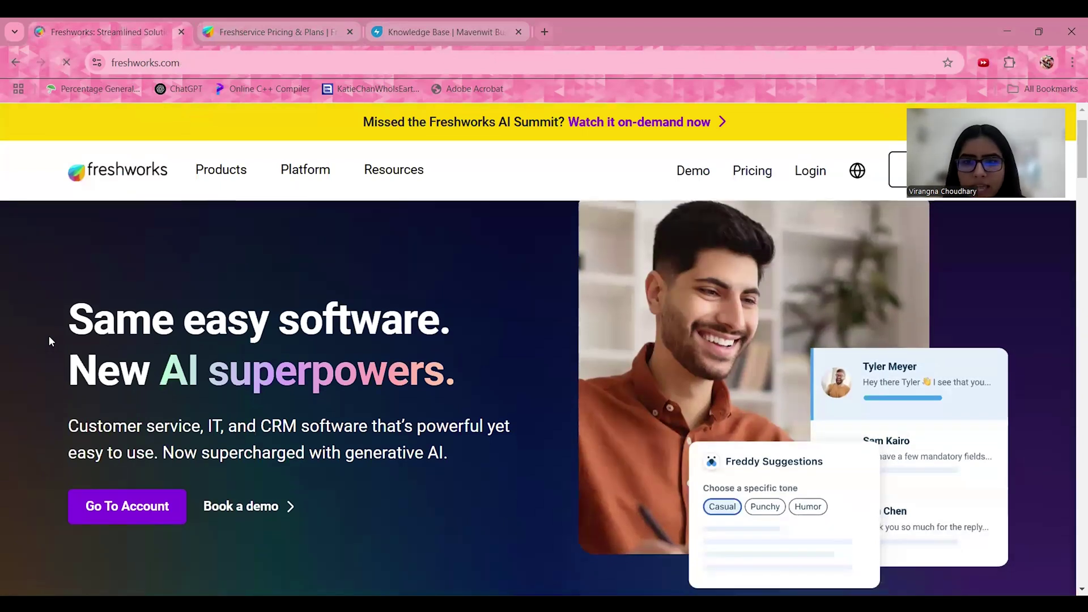